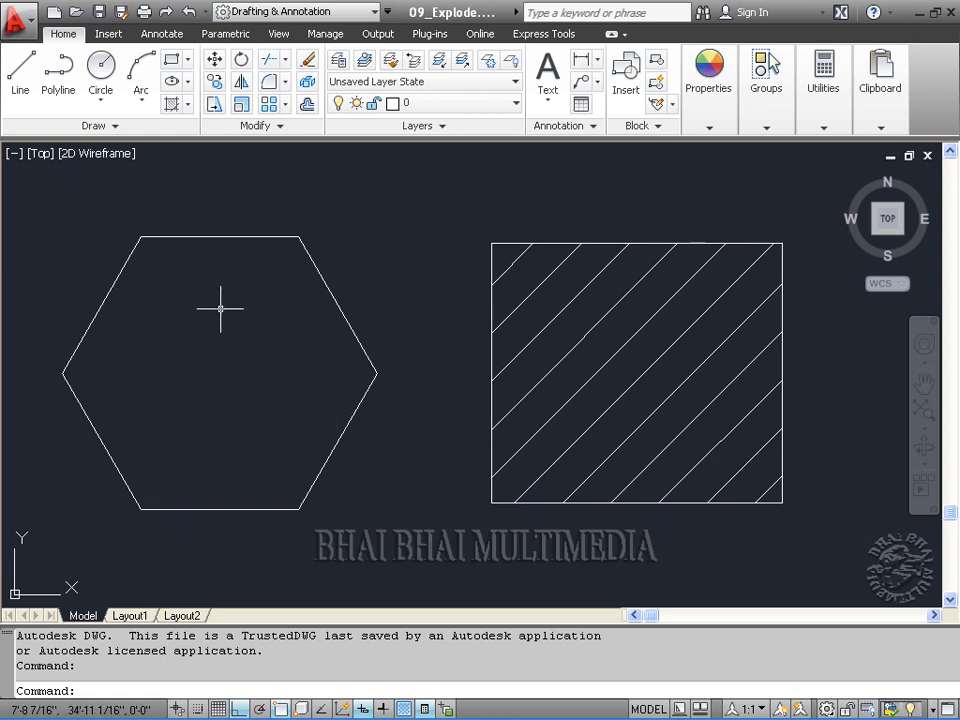
# - Inspect the object properties of the hexagon, the rectangle and the rectangle's hatch one after another
pyautogui.click(221, 237)
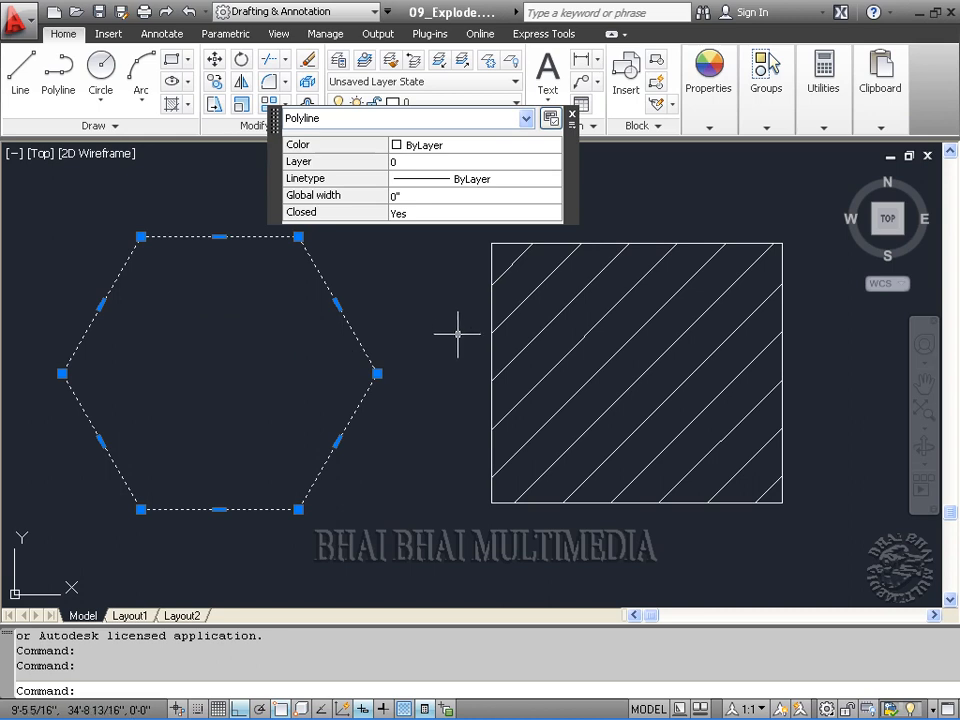
pyautogui.press('Escape')
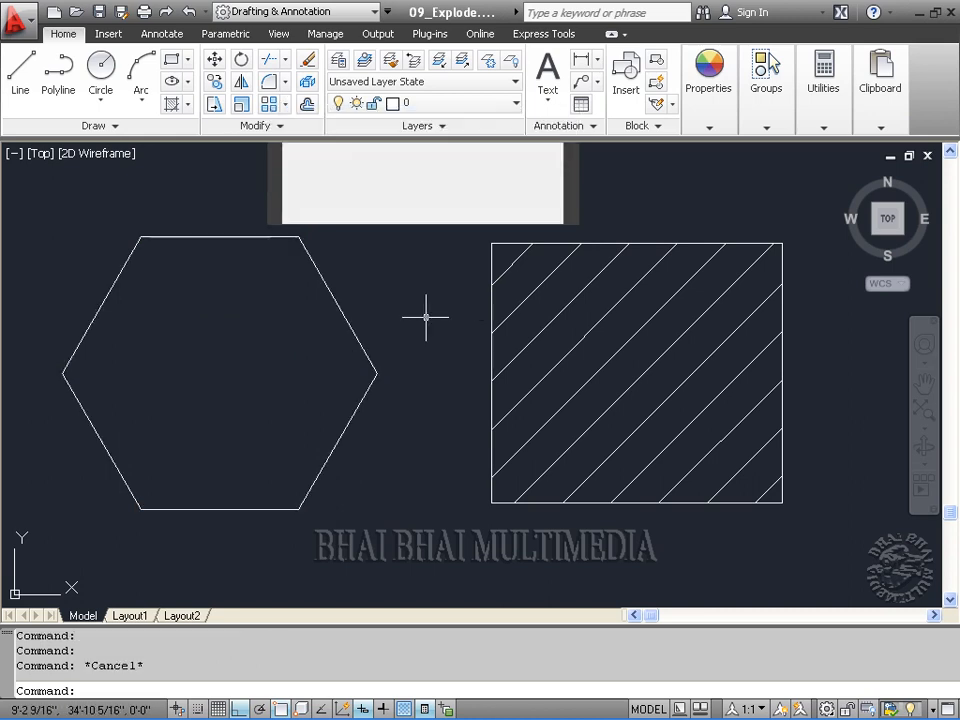
pyautogui.click(491, 307)
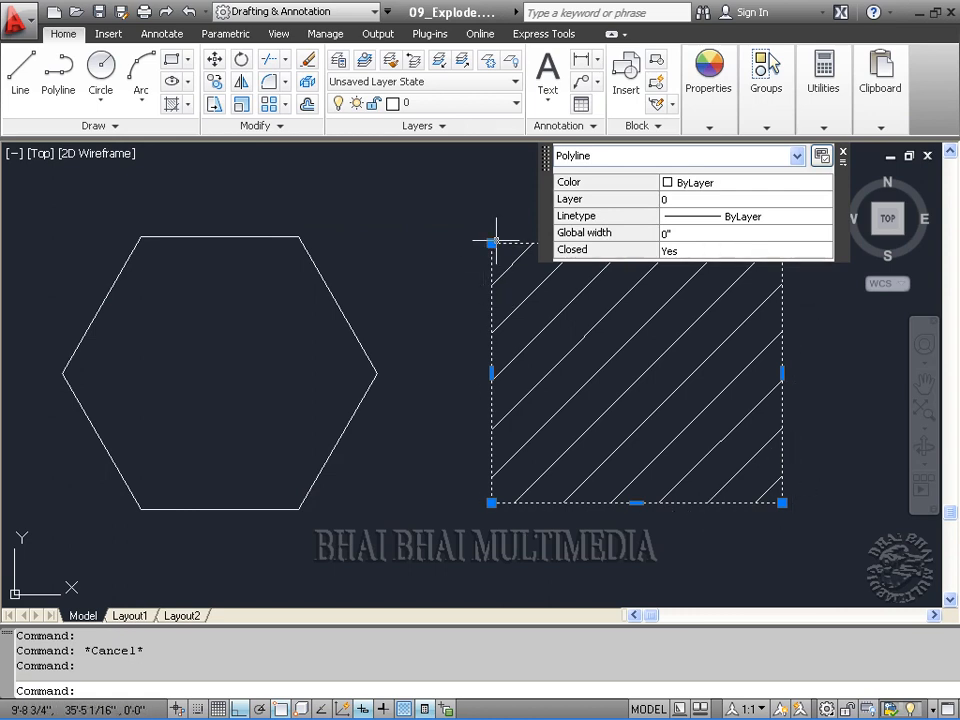
pyautogui.press('Escape')
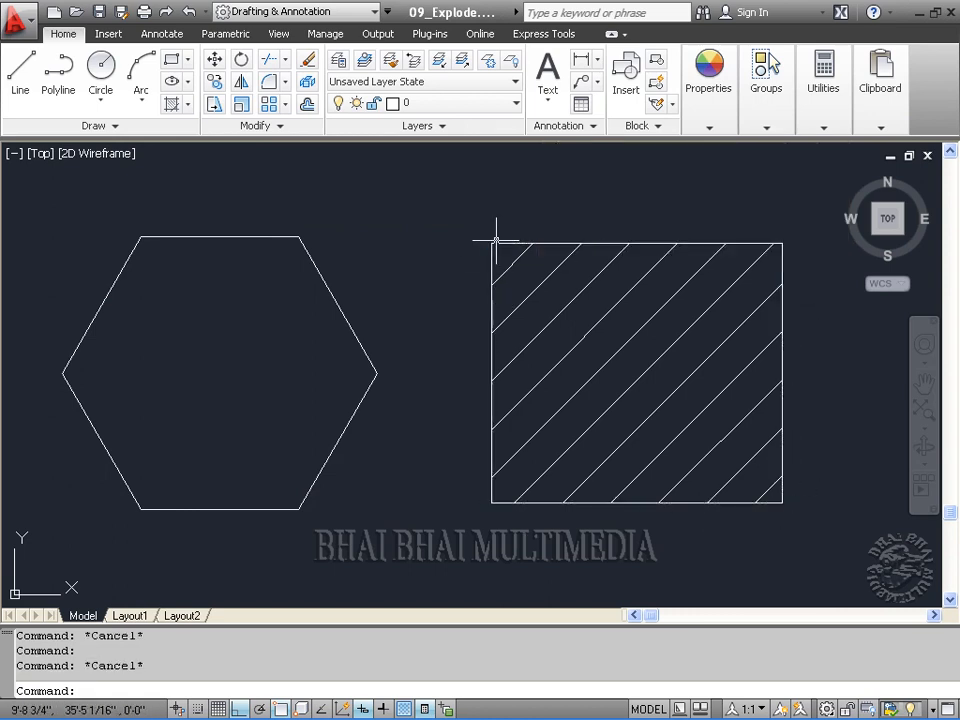
pyautogui.click(556, 316)
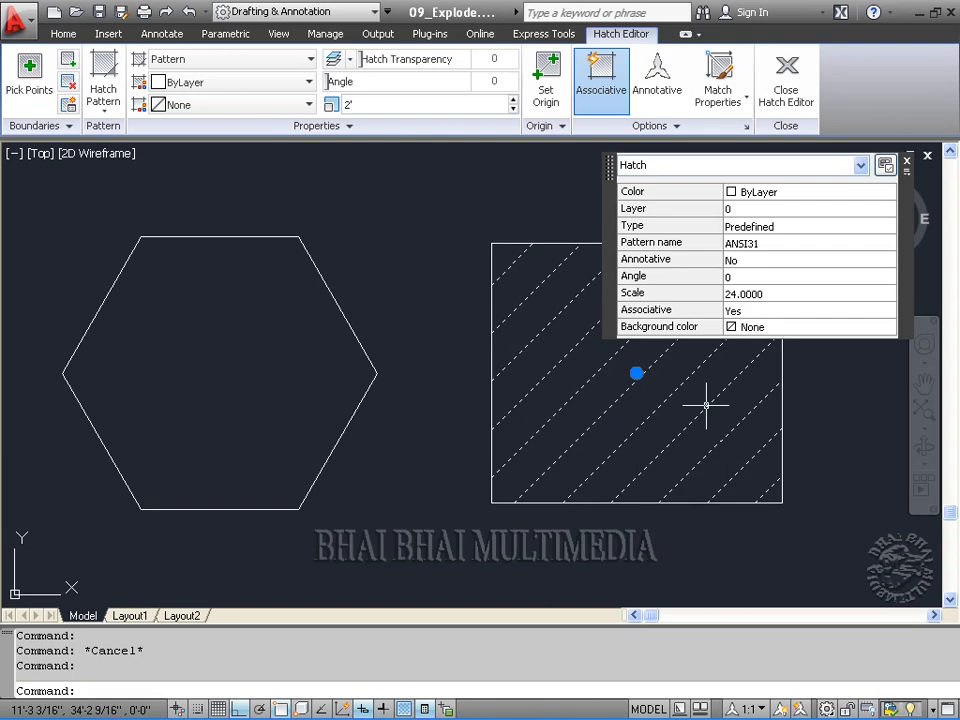
pyautogui.press('Escape')
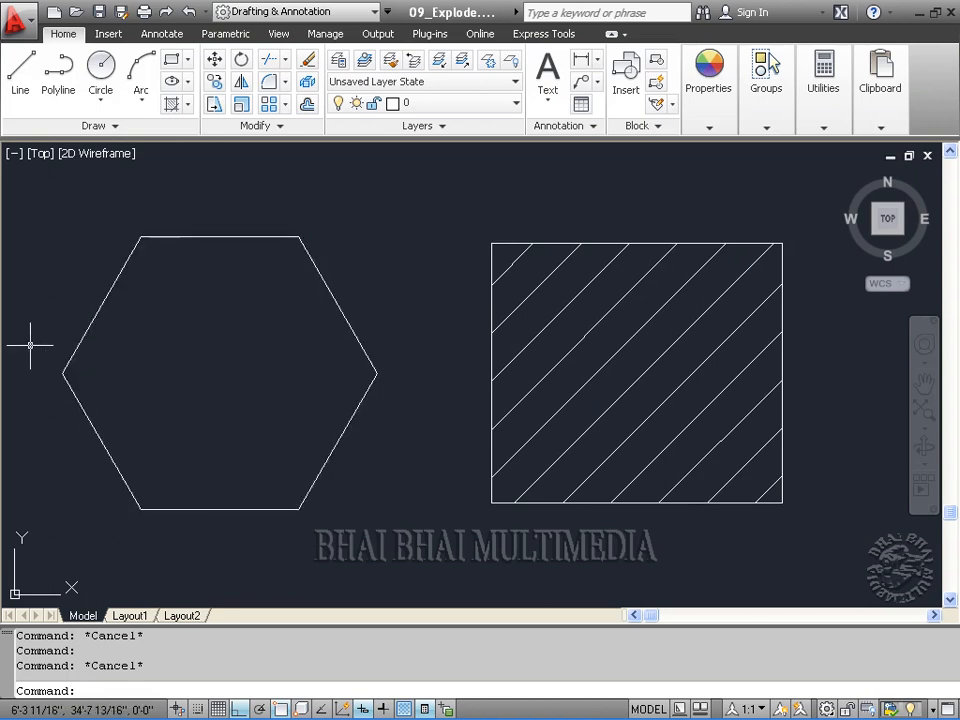
# - Explode the hexagon polyline into its component lines
pyautogui.click(222, 236)
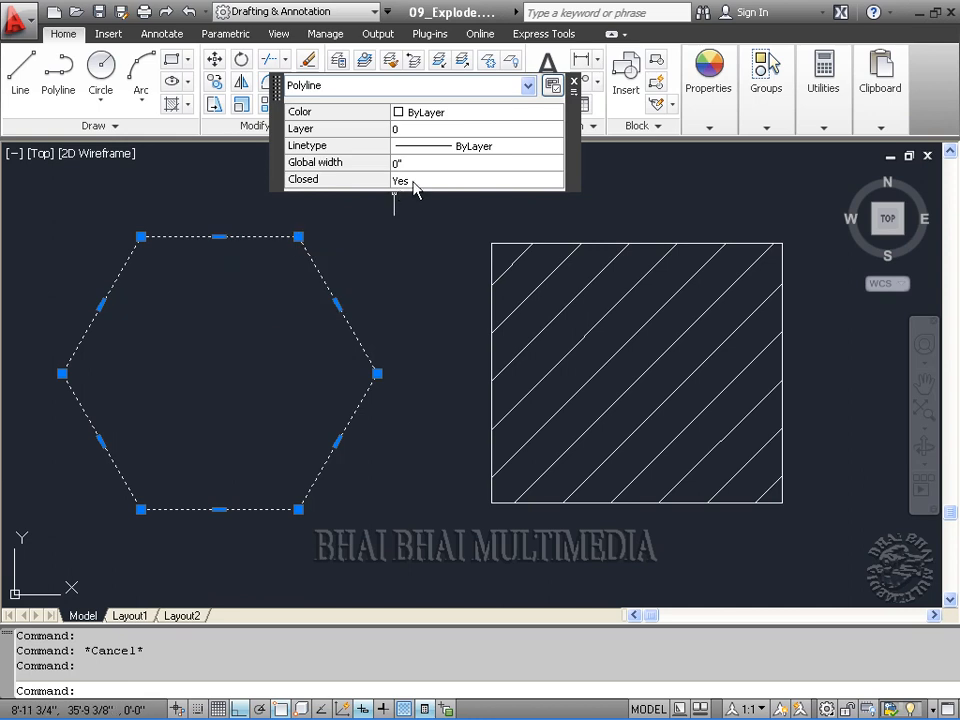
pyautogui.moveTo(572, 133); pyautogui.dragTo(643, 231)
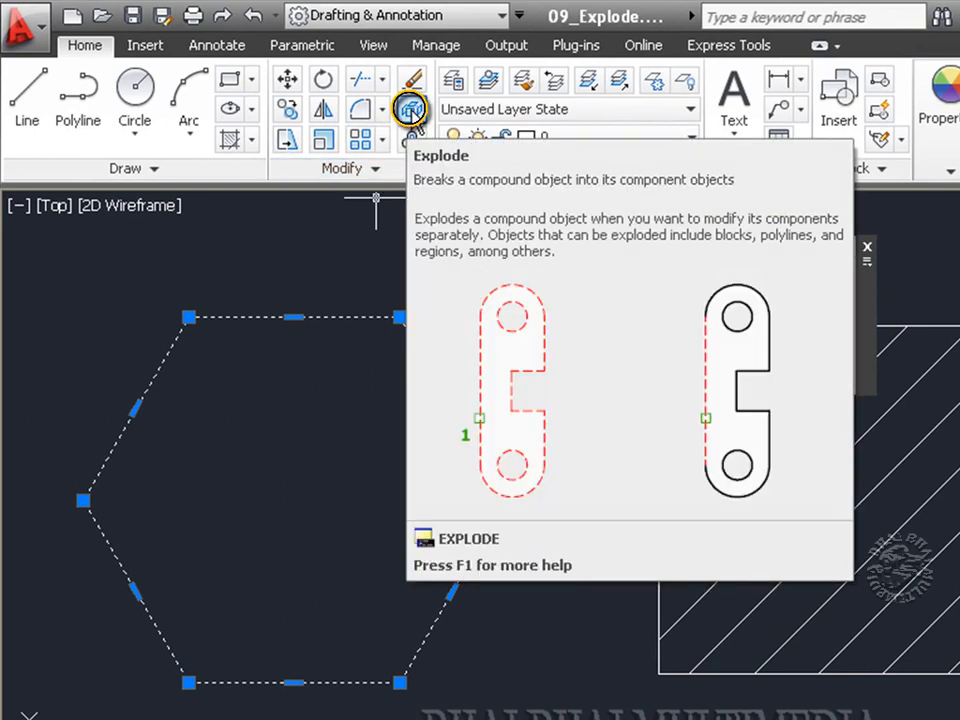
pyautogui.click(410, 110)
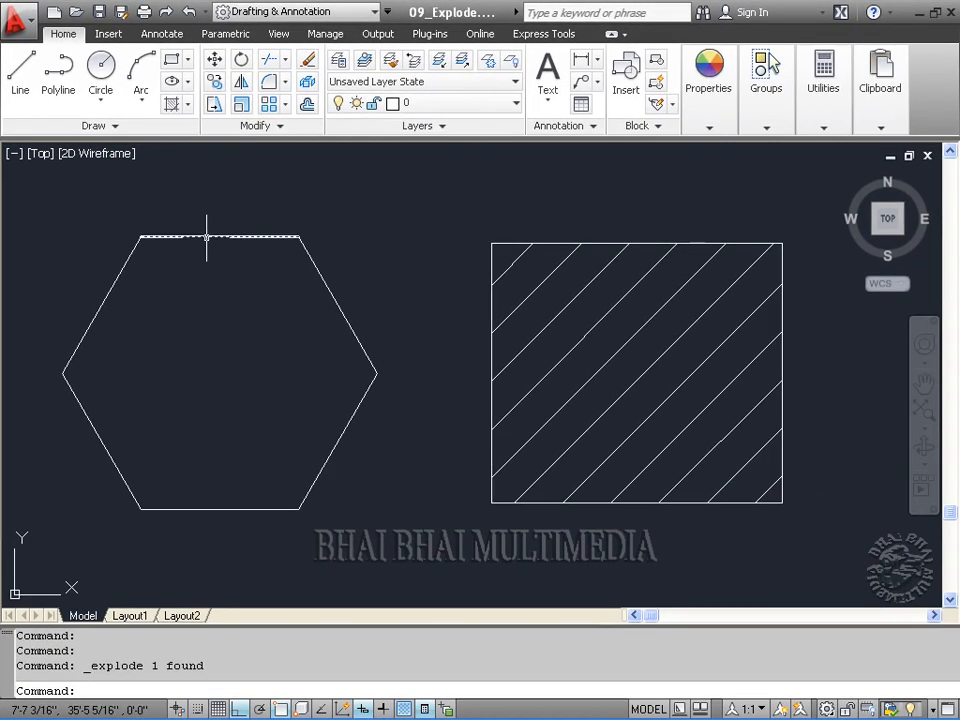
# - Select the six sides of the hexagon individually to check their object type, and clear the selection
pyautogui.click(235, 261)
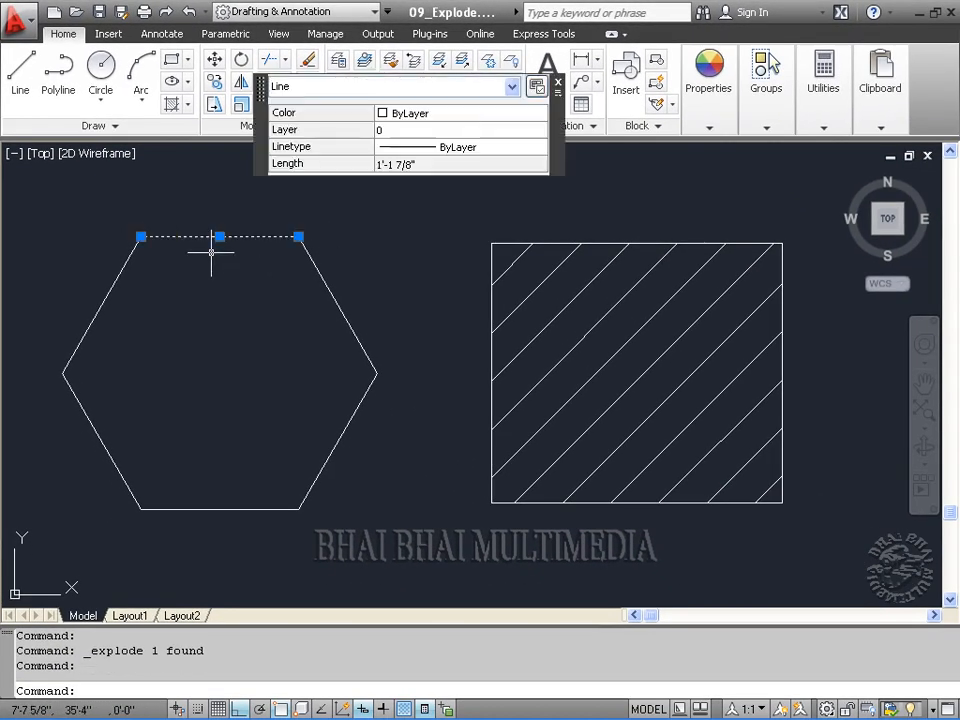
pyautogui.click(333, 296)
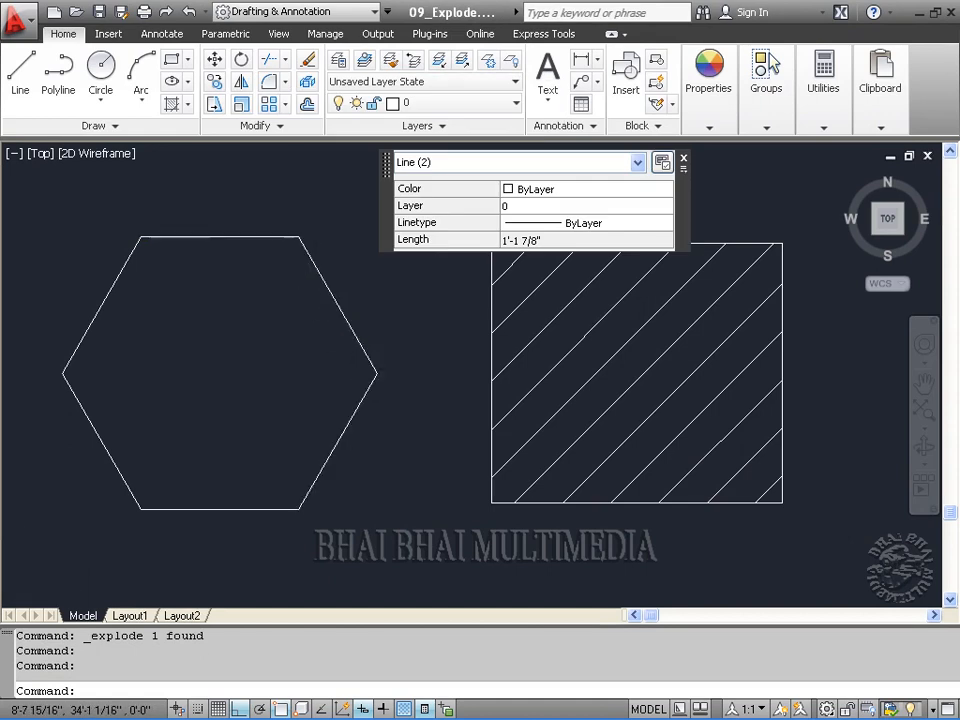
pyautogui.click(350, 424)
pyautogui.click(228, 509)
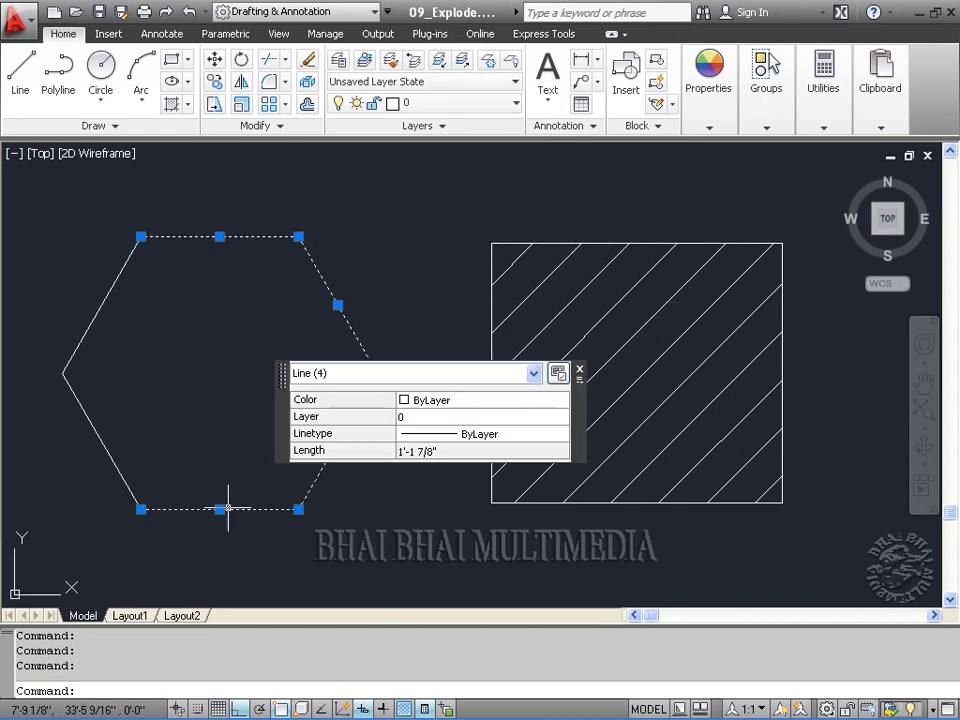
pyautogui.click(107, 450)
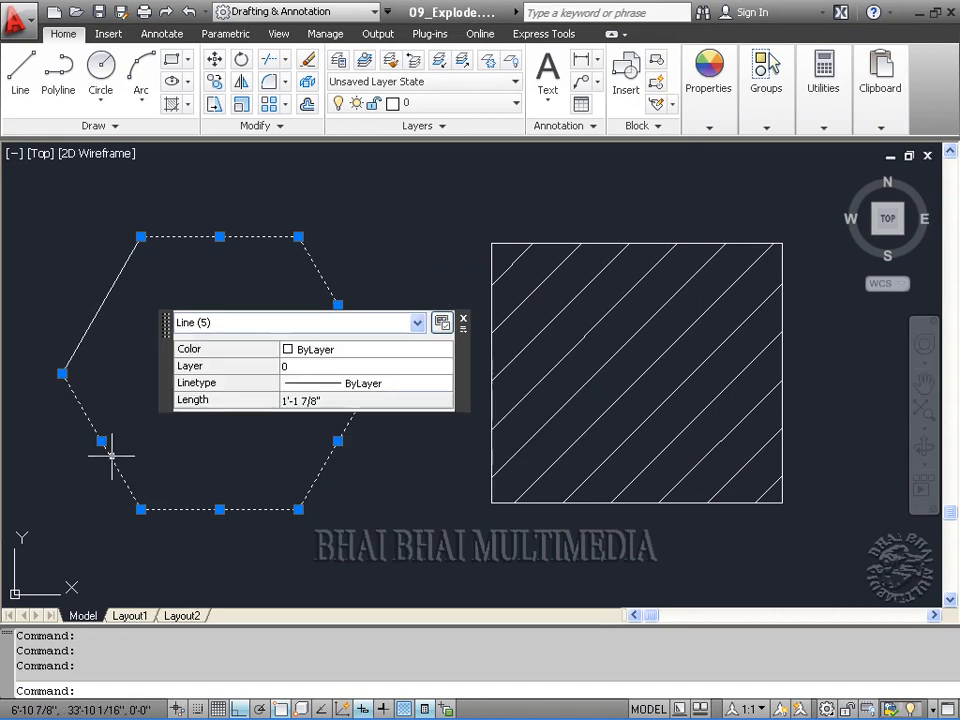
pyautogui.click(97, 307)
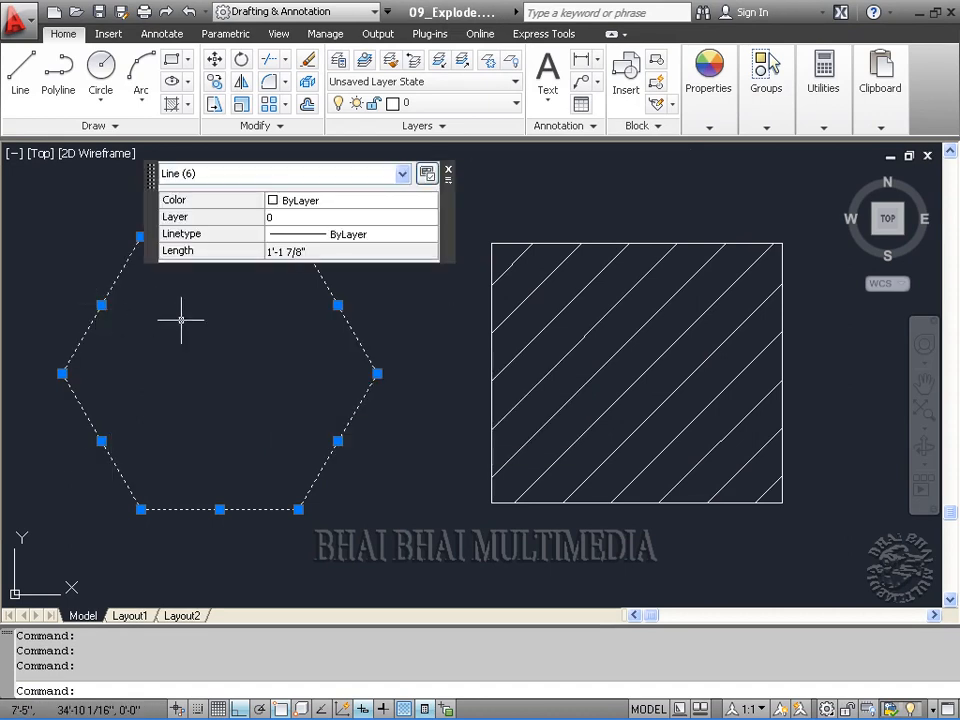
pyautogui.press('Escape')
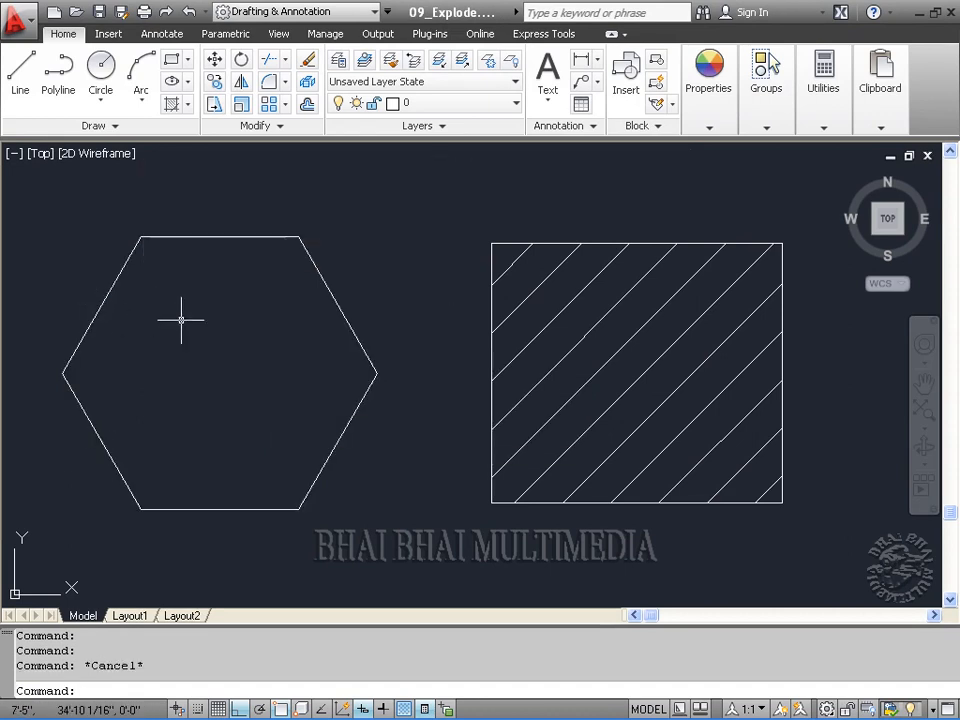
# - Try moving the hexagon's top side upward away from the other sides, and undo the move
pyautogui.click(209, 236)
pyautogui.moveTo(189, 230); pyautogui.dragTo(188, 209)
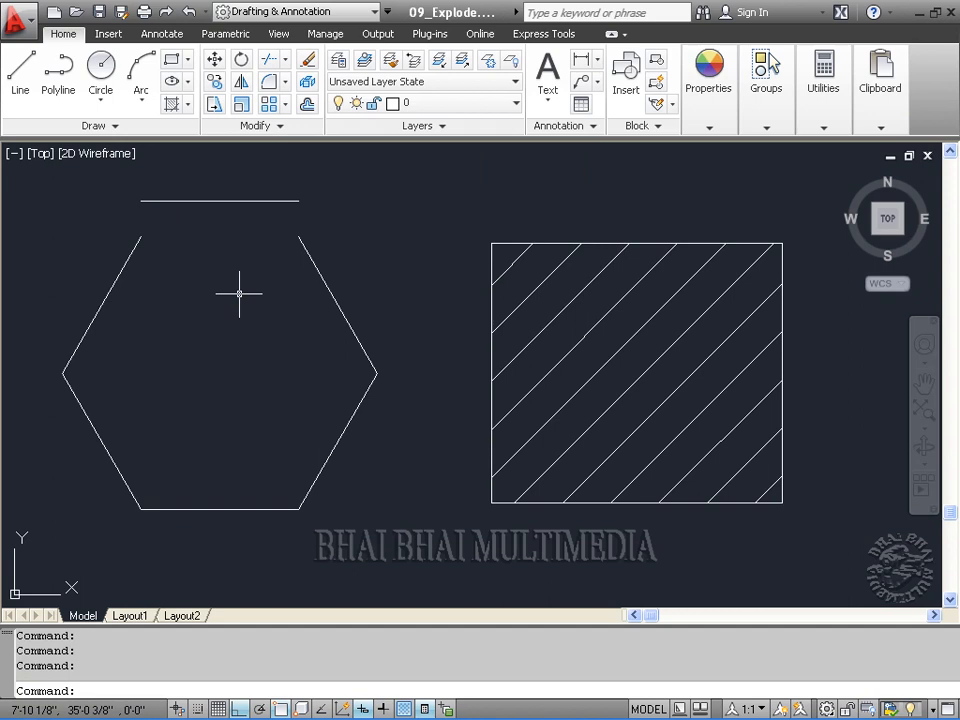
pyautogui.click(188, 11)
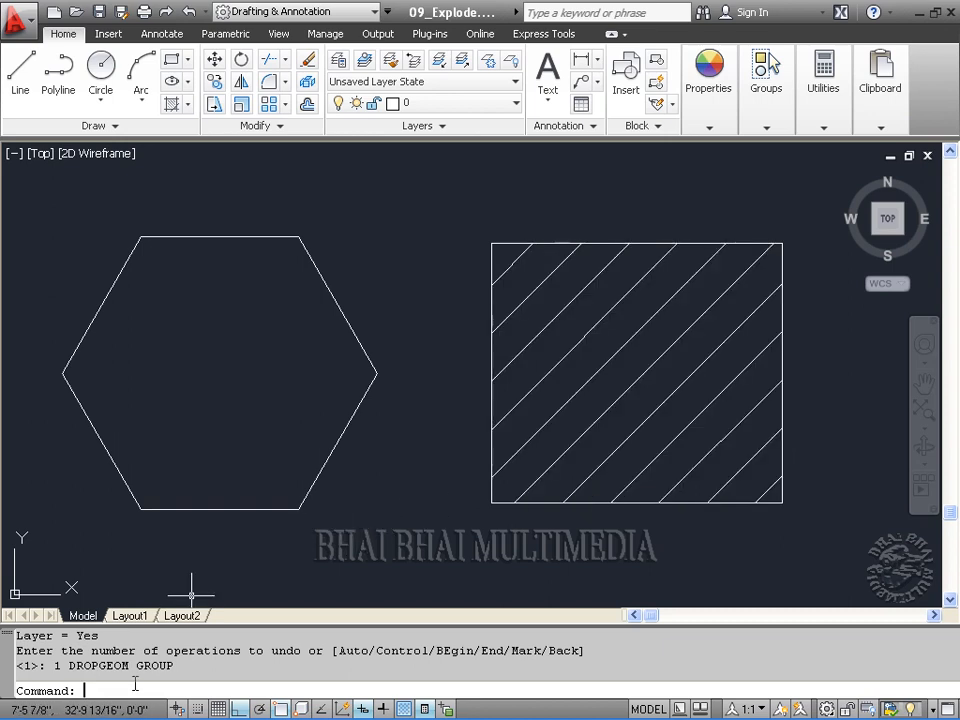
# - Explode the rectangular polyline around the hatch with the EXPLODE command
pyautogui.write('EXPLOse')
pyautogui.press('Return')
pyautogui.write('EXplode')
pyautogui.press('Return')
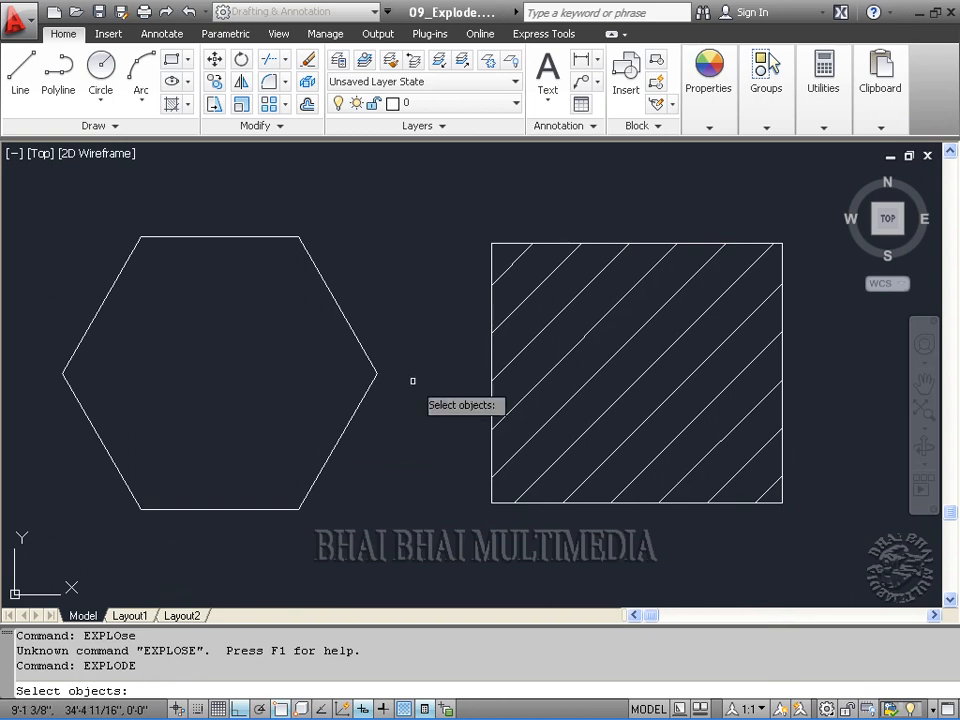
pyautogui.click(546, 243)
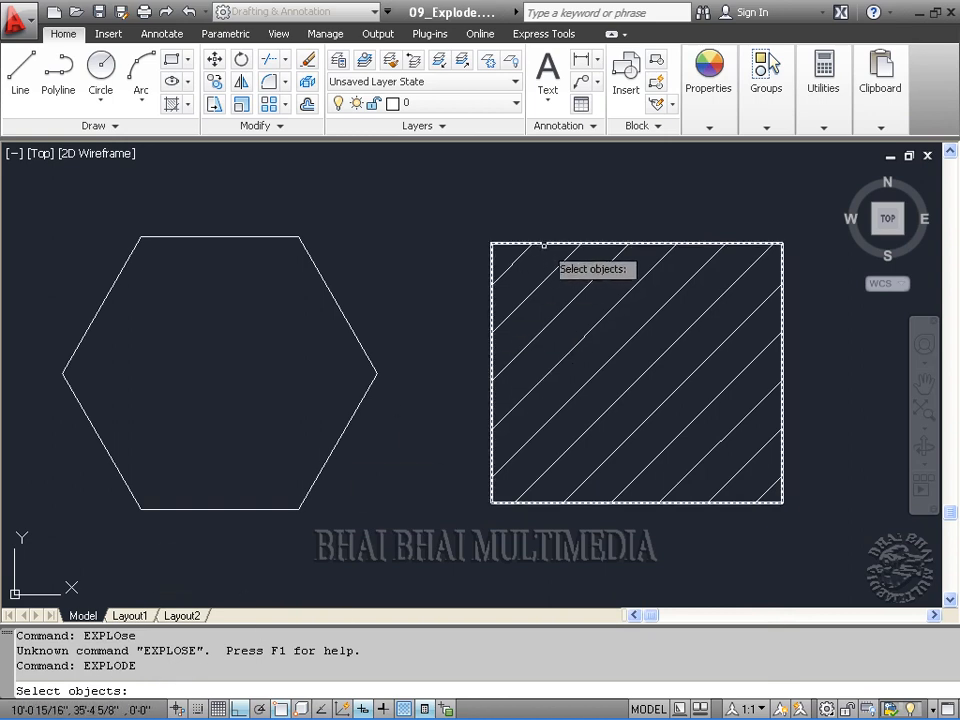
pyautogui.click(546, 243)
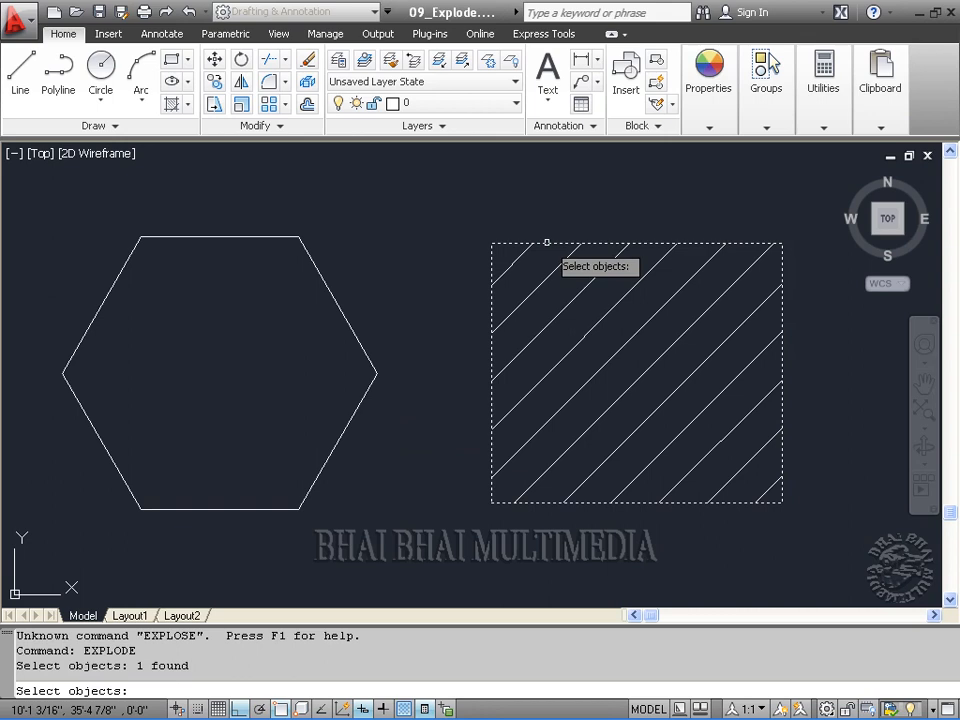
pyautogui.press('Return')
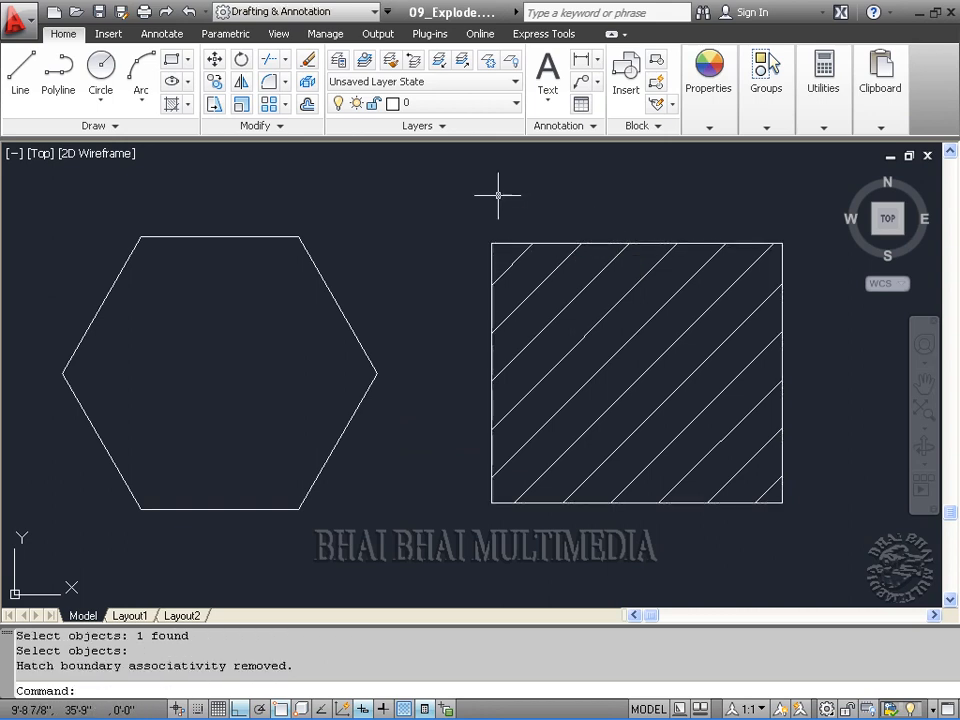
# - Examine the object properties of the rectangle's separate sides and of the hatch inside it
pyautogui.click(491, 298)
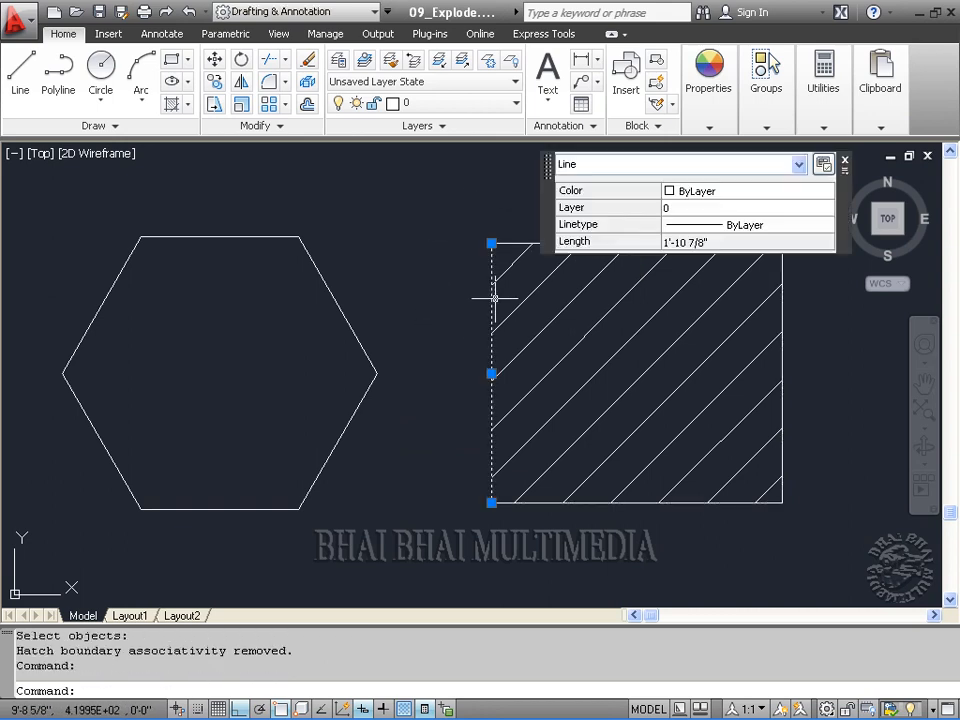
pyautogui.click(516, 243)
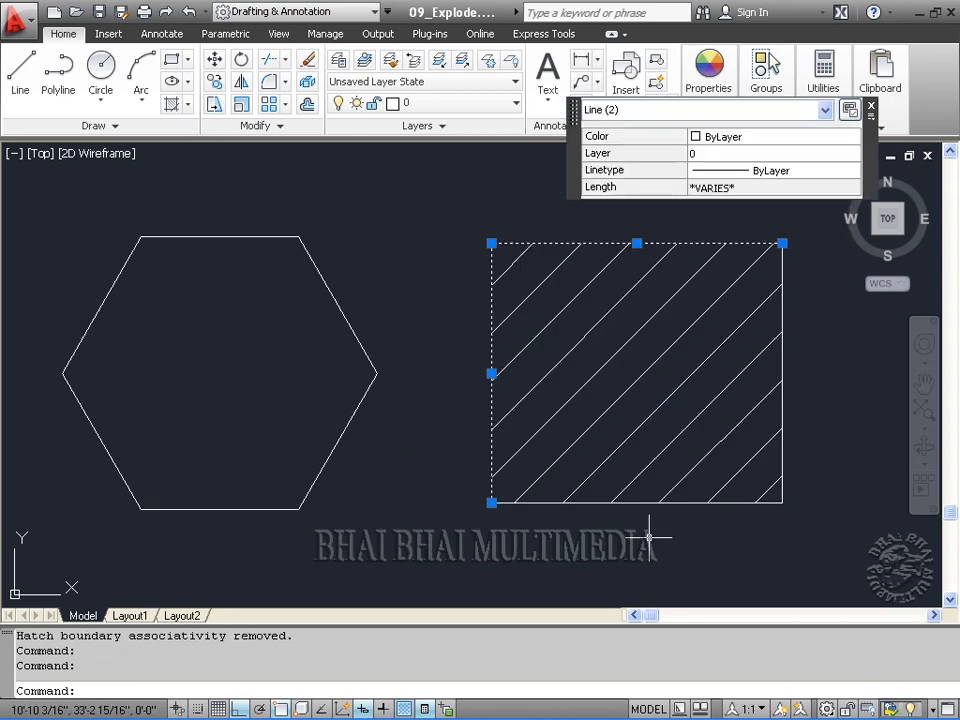
pyautogui.click(643, 504)
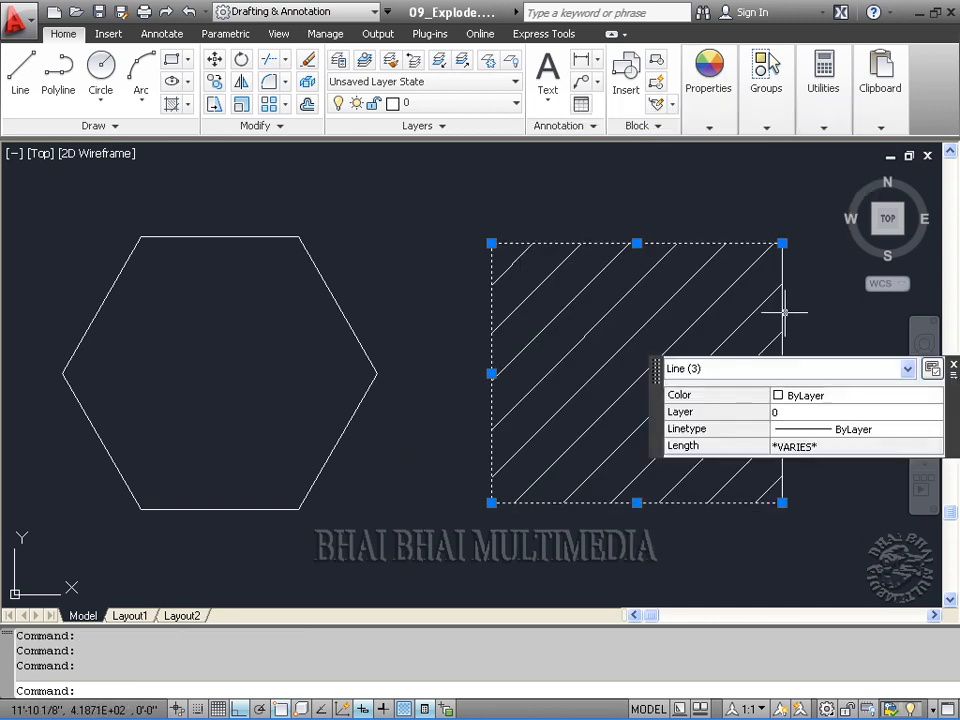
pyautogui.press('Escape')
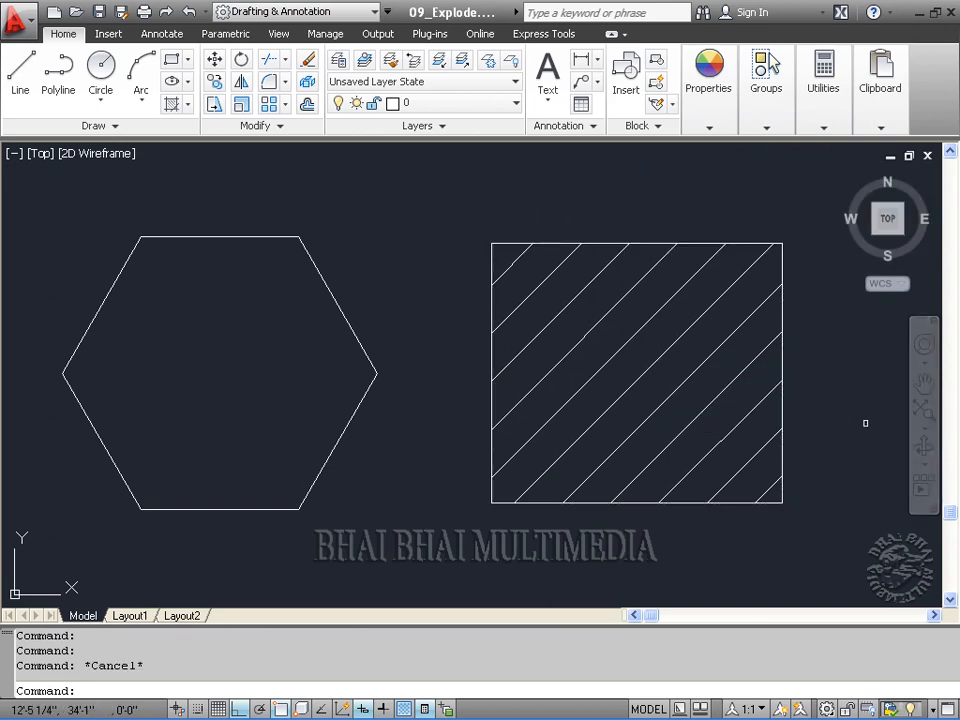
pyautogui.click(612, 363)
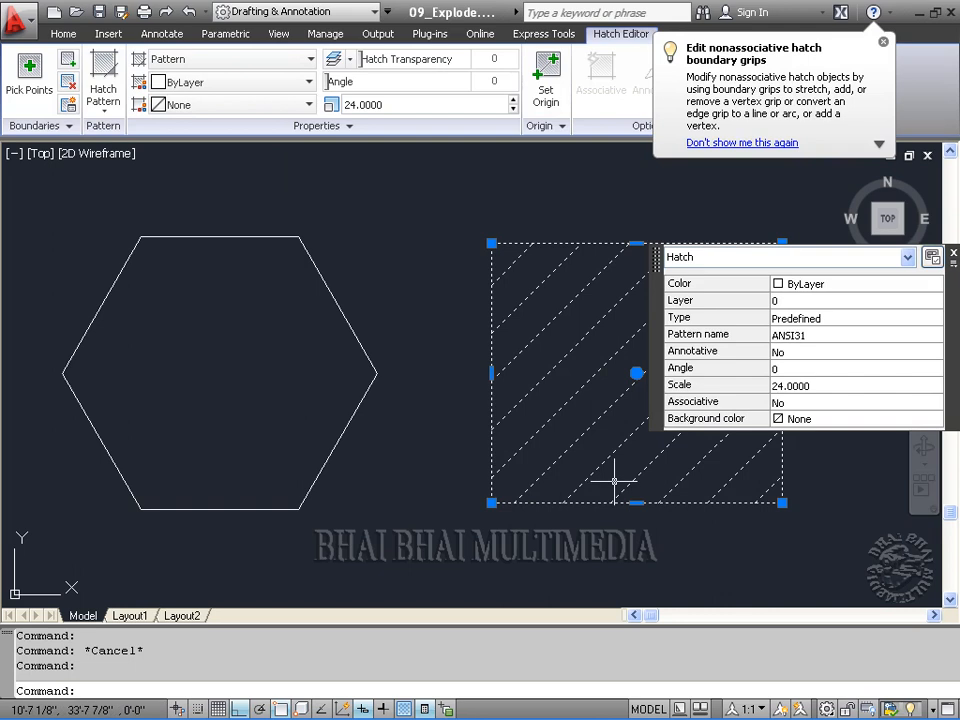
pyautogui.press('Escape')
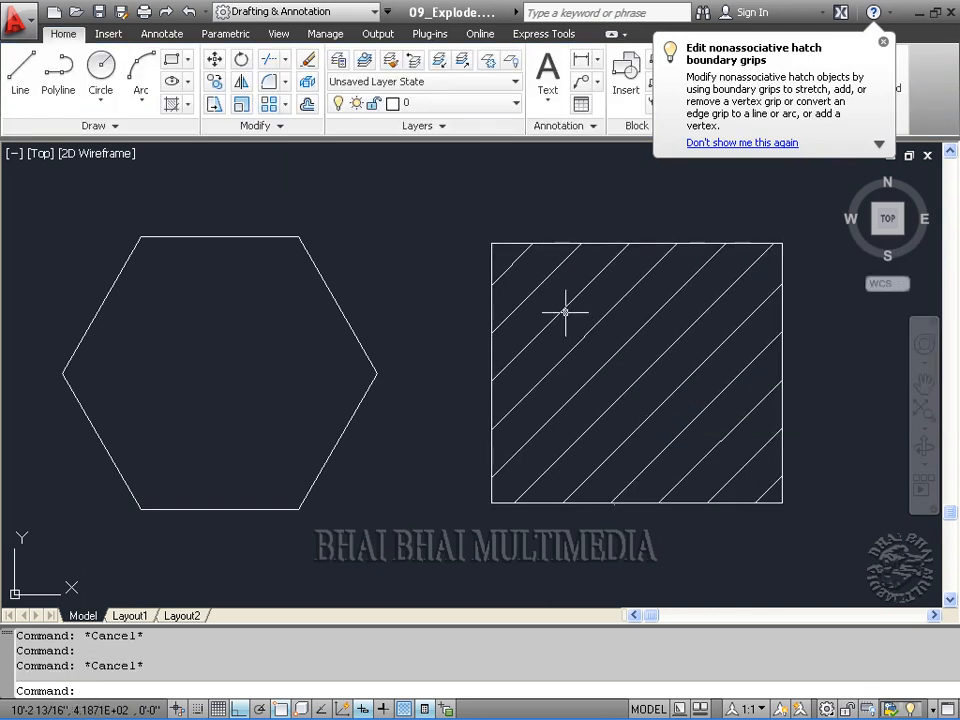
pyautogui.click(564, 312)
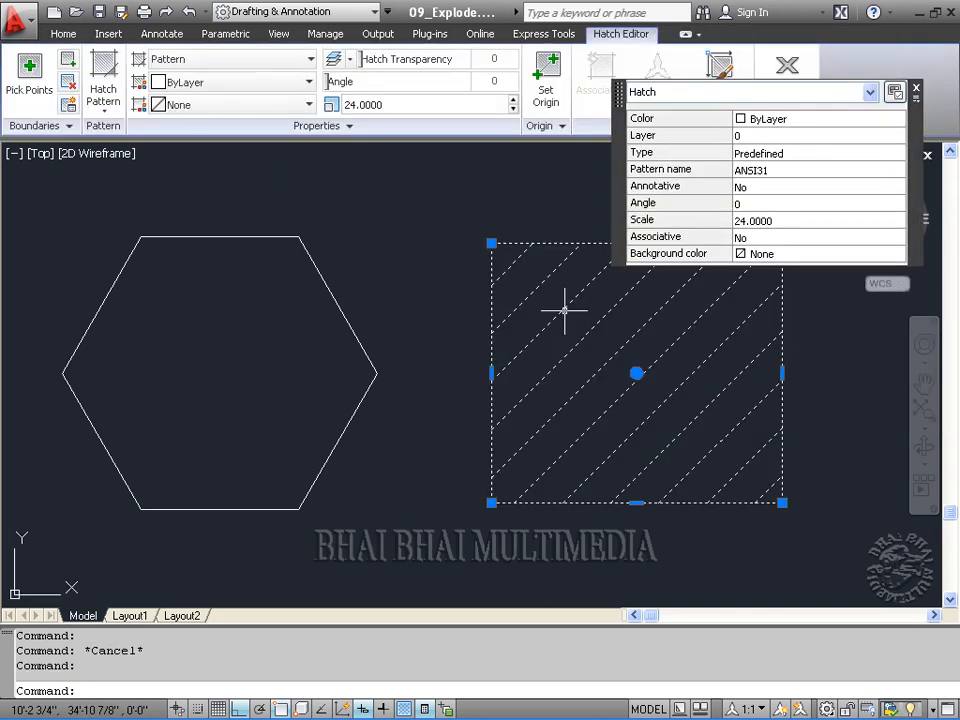
pyautogui.press('Escape')
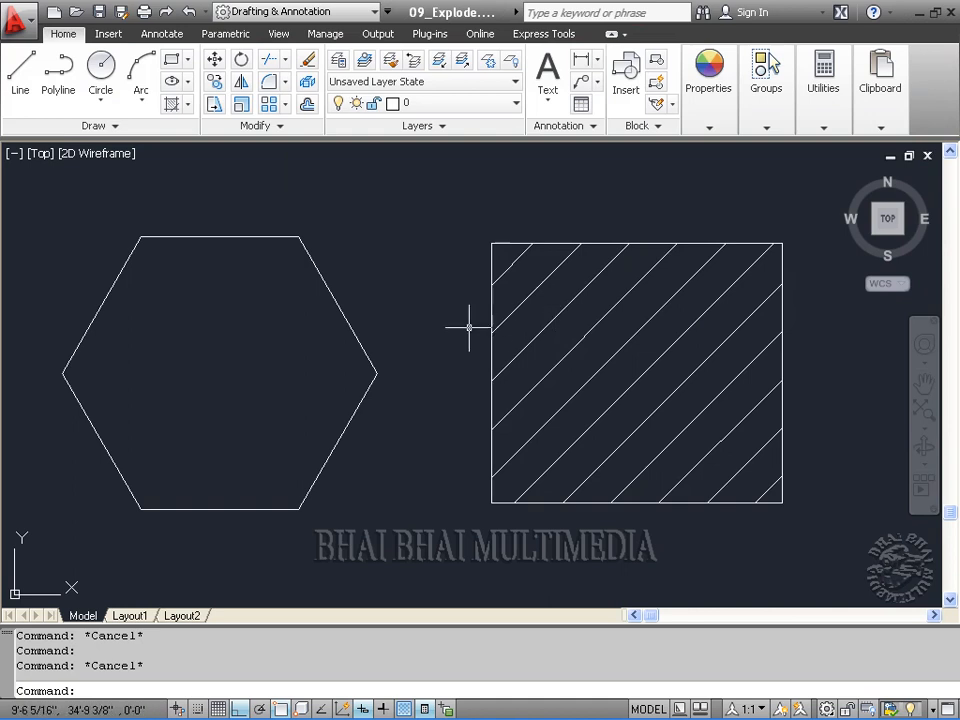
# - Explode the hatch inside the rectangle into individual lines
pyautogui.click(308, 88)
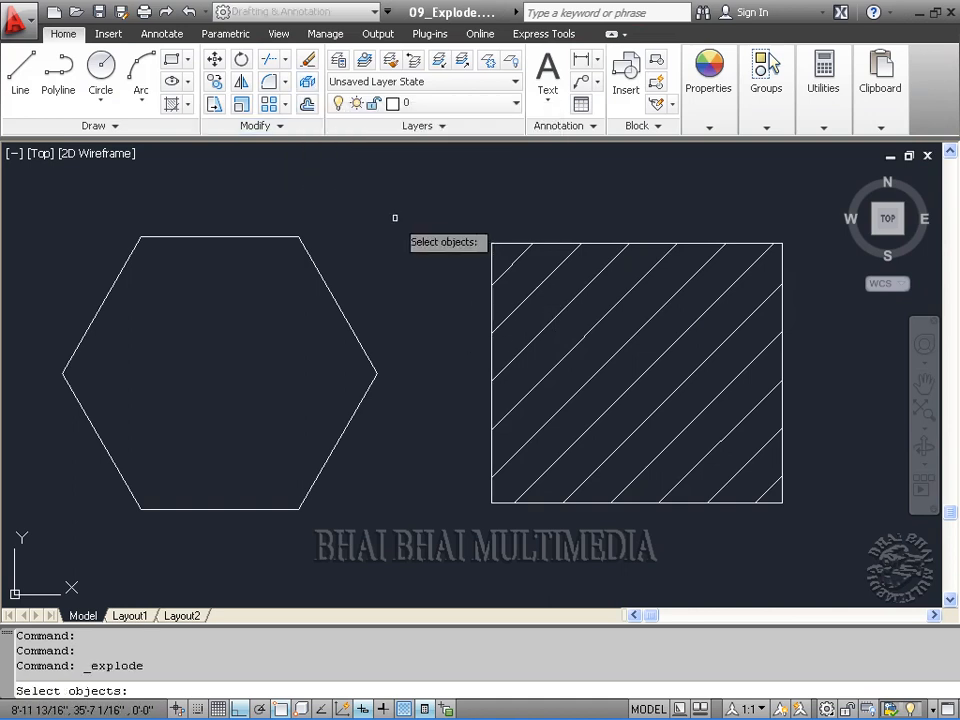
pyautogui.click(530, 292)
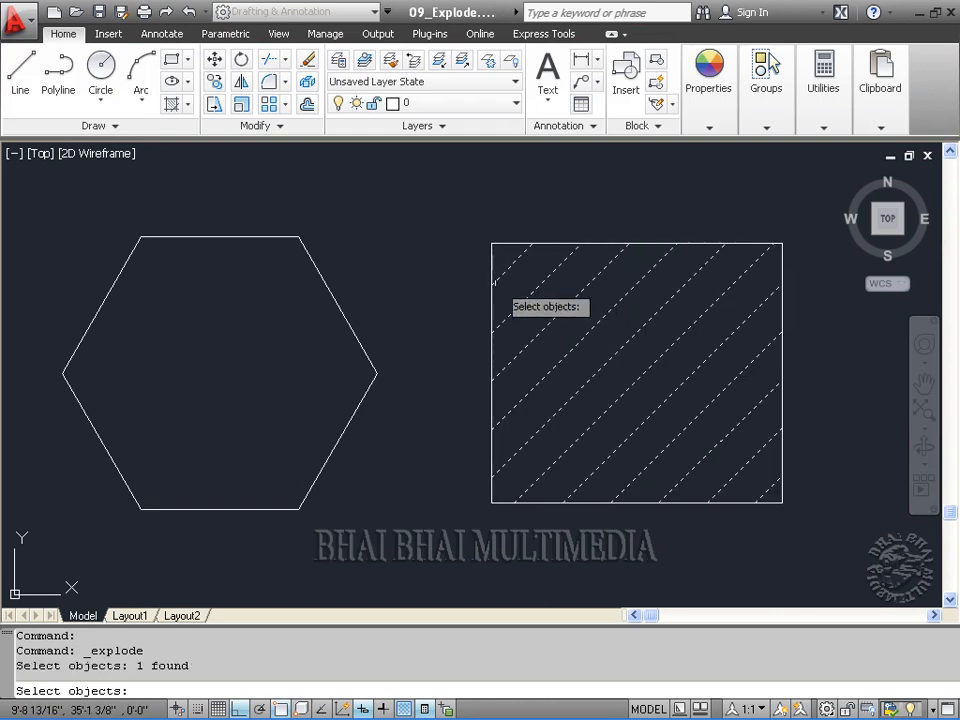
pyautogui.press('Return')
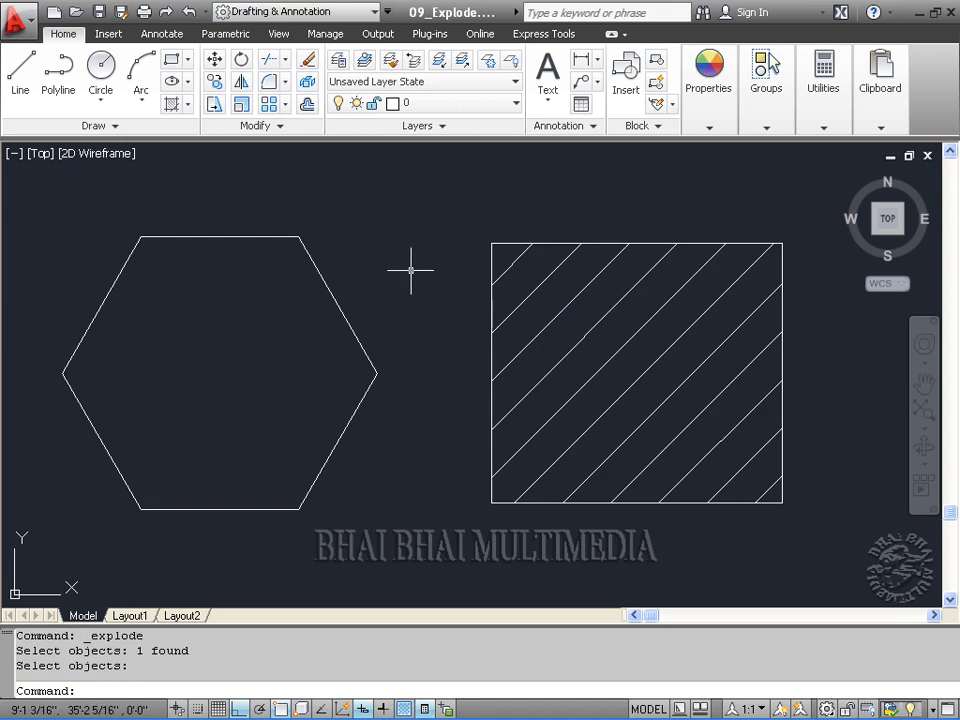
# - Select four of the diagonal lines inside the rectangle individually to check their object type
pyautogui.click(525, 298)
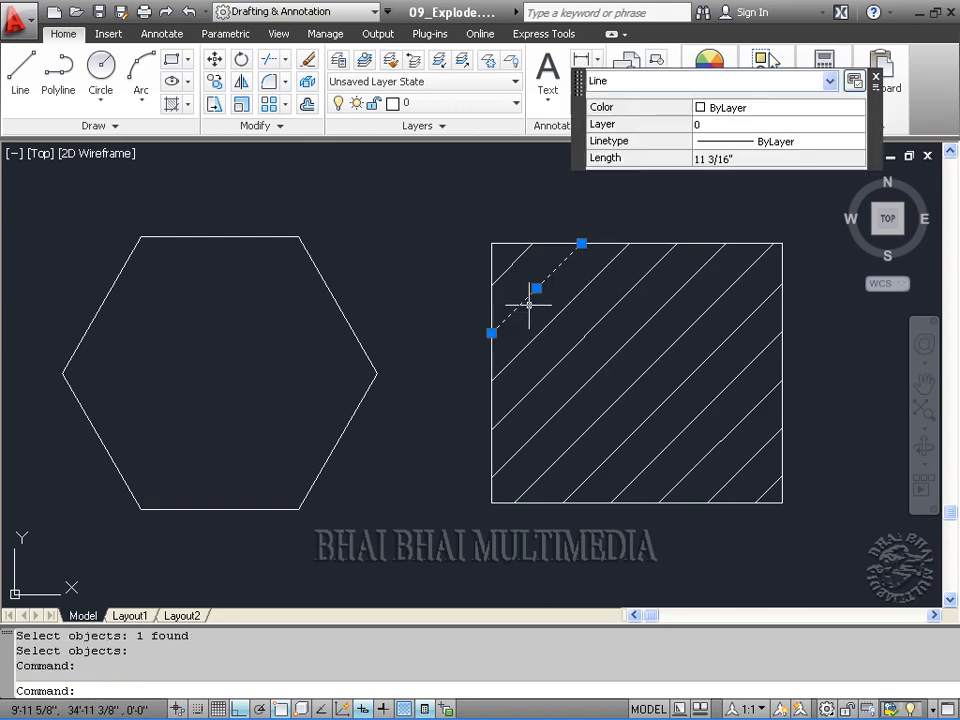
pyautogui.click(546, 325)
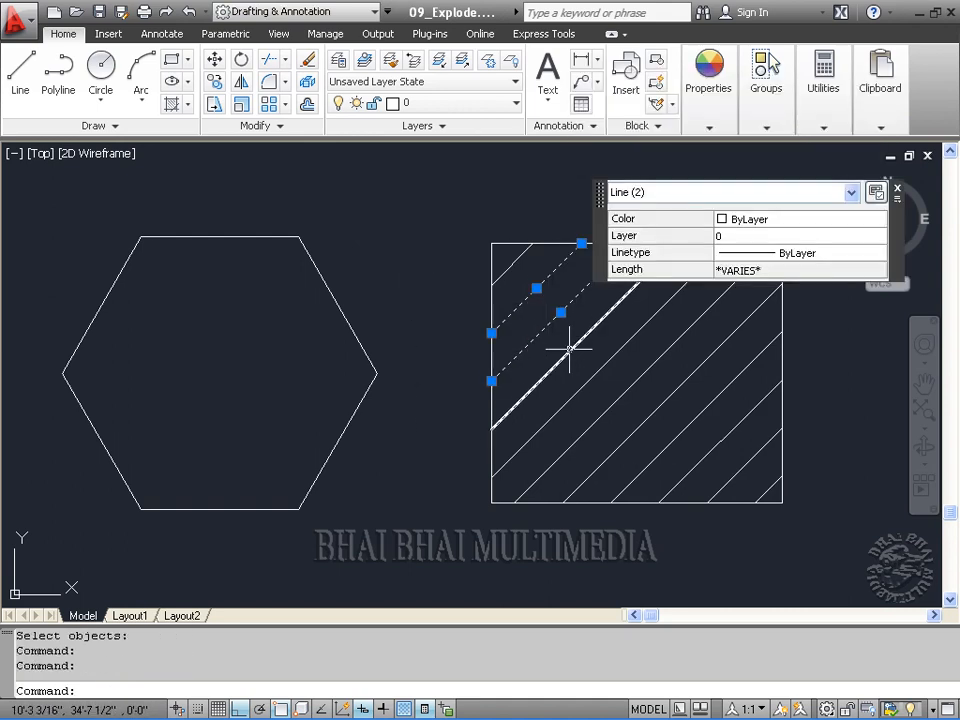
pyautogui.click(569, 349)
pyautogui.click(595, 378)
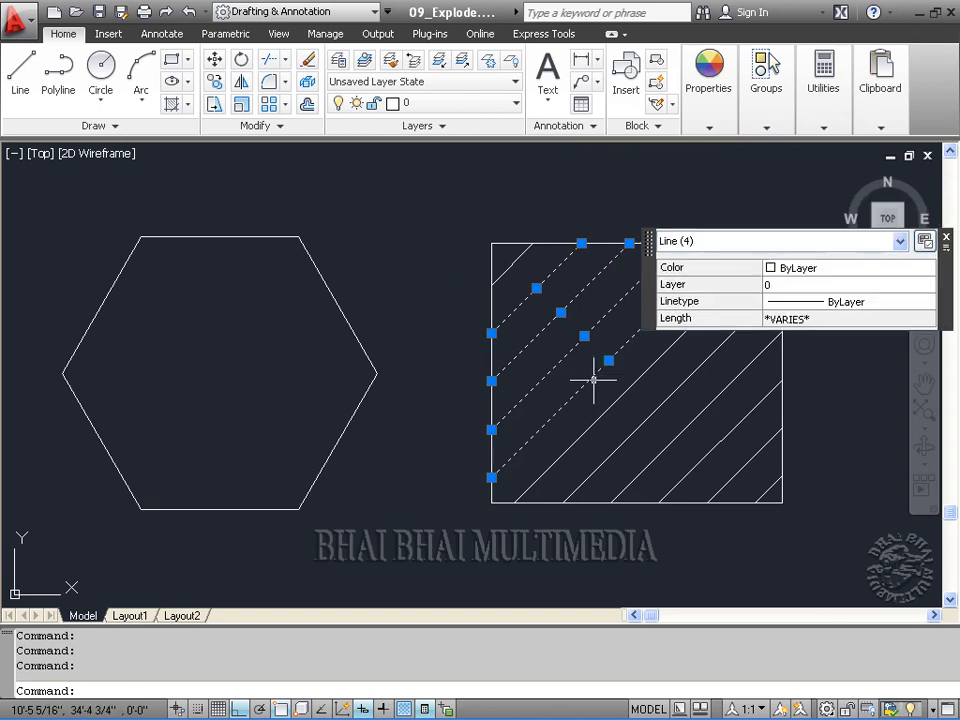
# - Check the object type of the tall, narrow rectangle to the right of the hatched one
pyautogui.press('Escape')
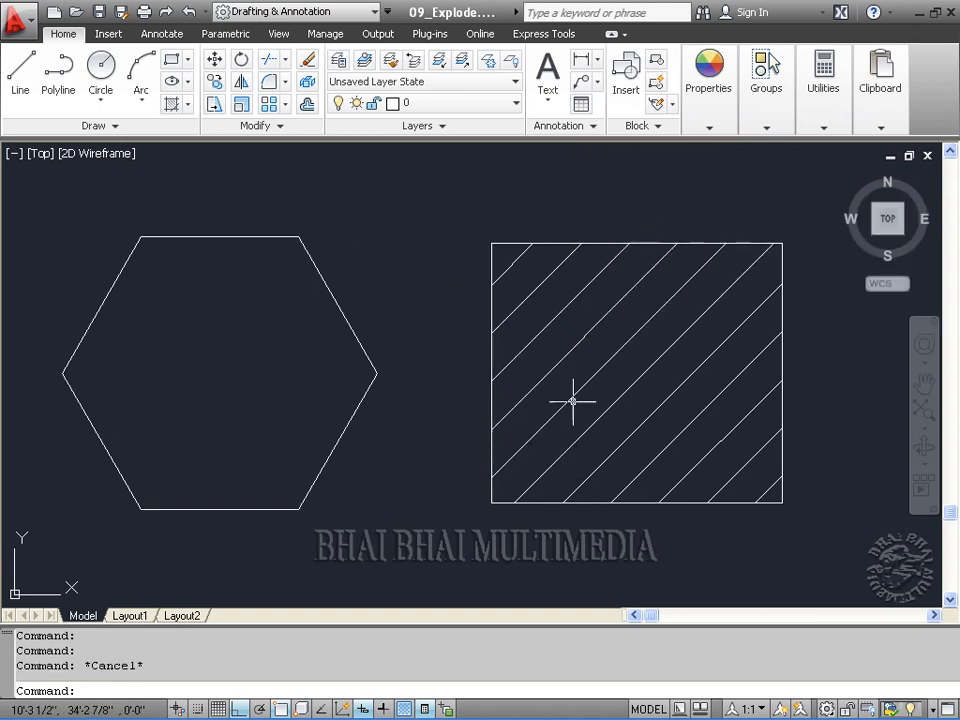
pyautogui.moveTo(851, 404); pyautogui.dragTo(294, 410, button='middle')
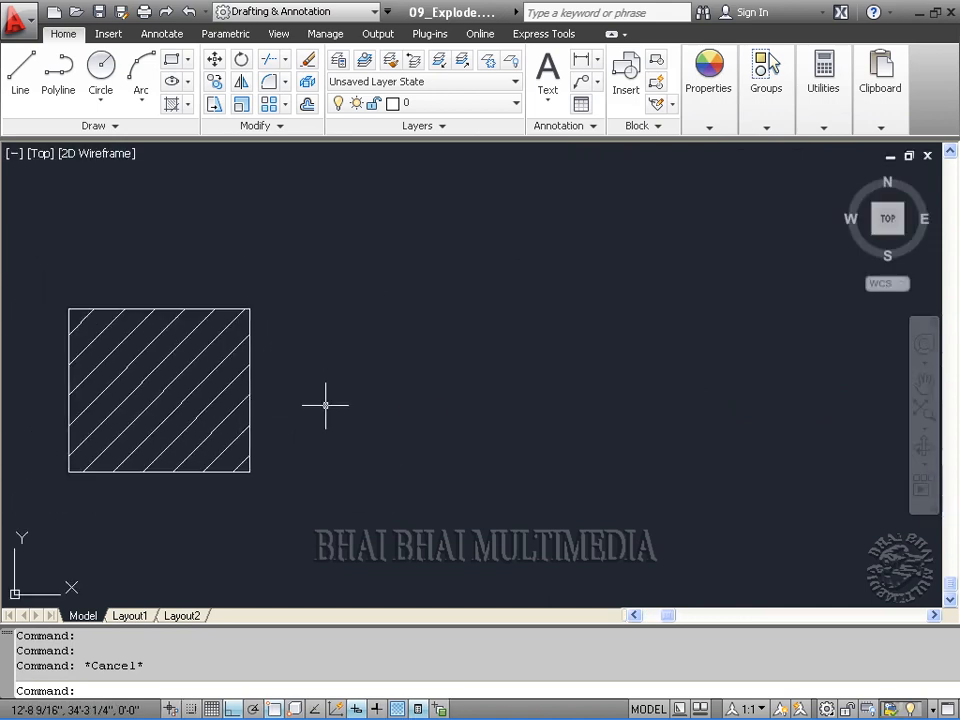
pyautogui.moveTo(748, 394); pyautogui.dragTo(286, 396, button='middle')
pyautogui.scroll(-5, 343, 390)
pyautogui.scroll(5, 480, 388)
pyautogui.moveTo(467, 311); pyautogui.dragTo(477, 343, button='middle')
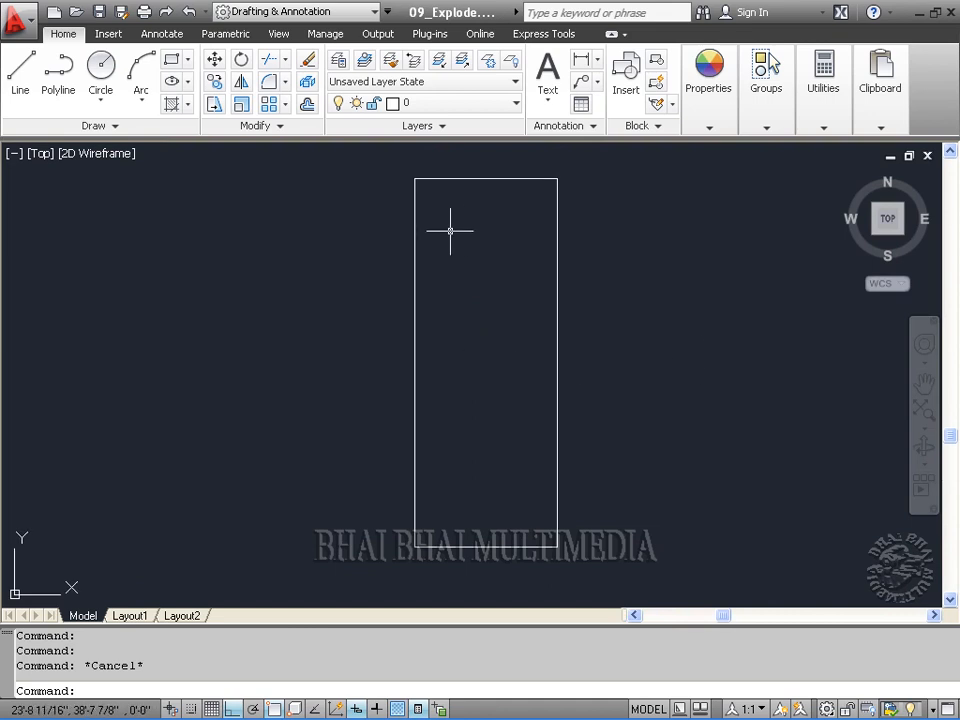
pyautogui.click(414, 245)
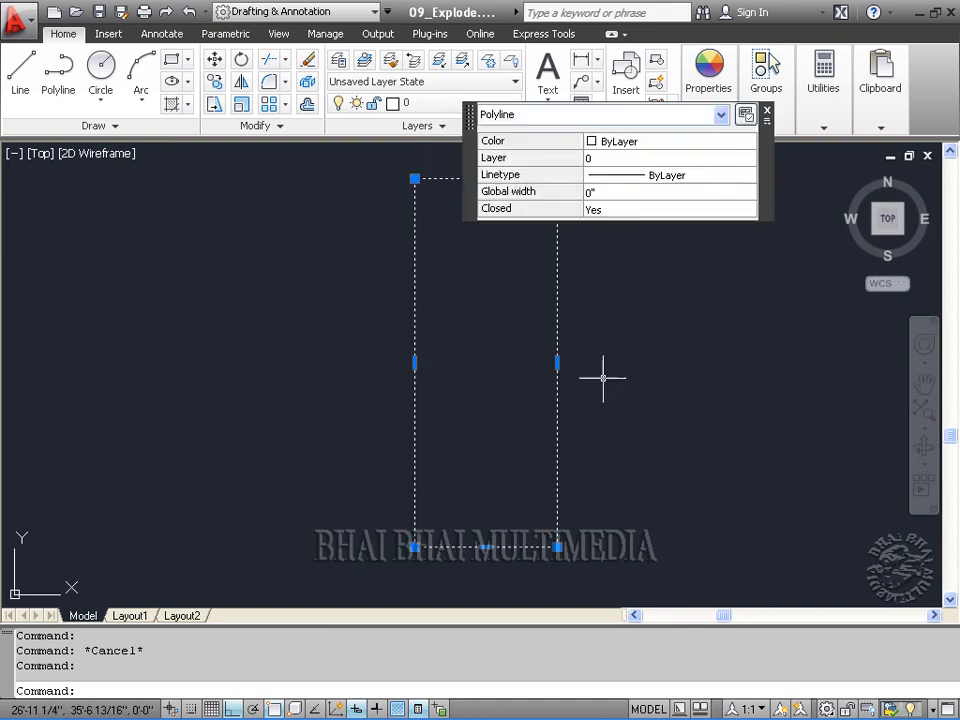
pyautogui.press('Escape')
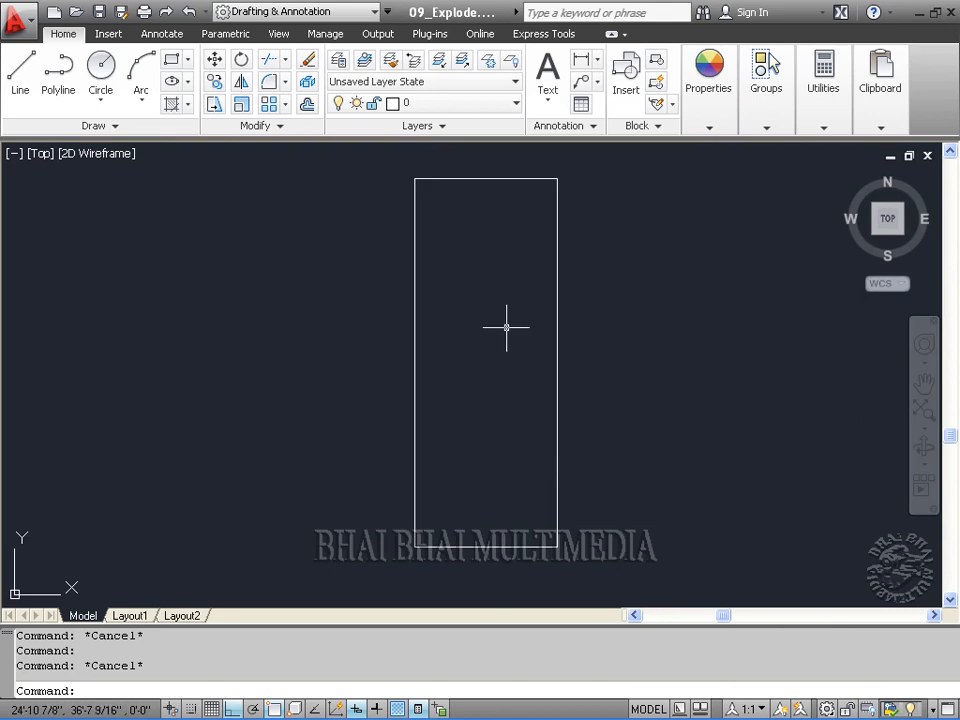
# - Explode the tall, narrow rectangular polyline into separate lines
pyautogui.click(308, 90)
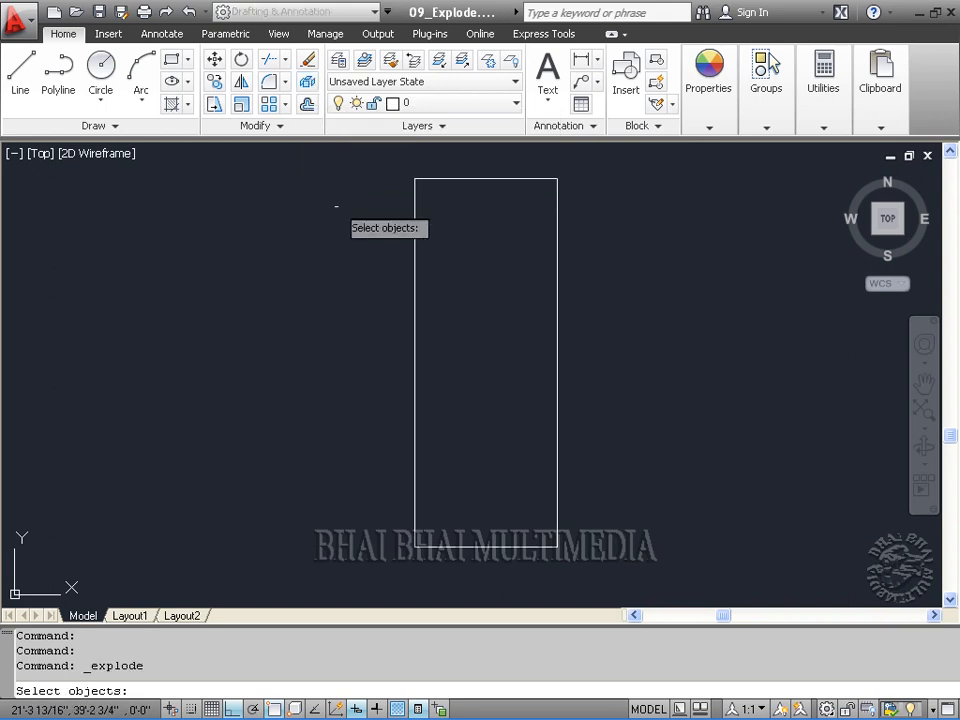
pyautogui.click(415, 221)
pyautogui.click(415, 221)
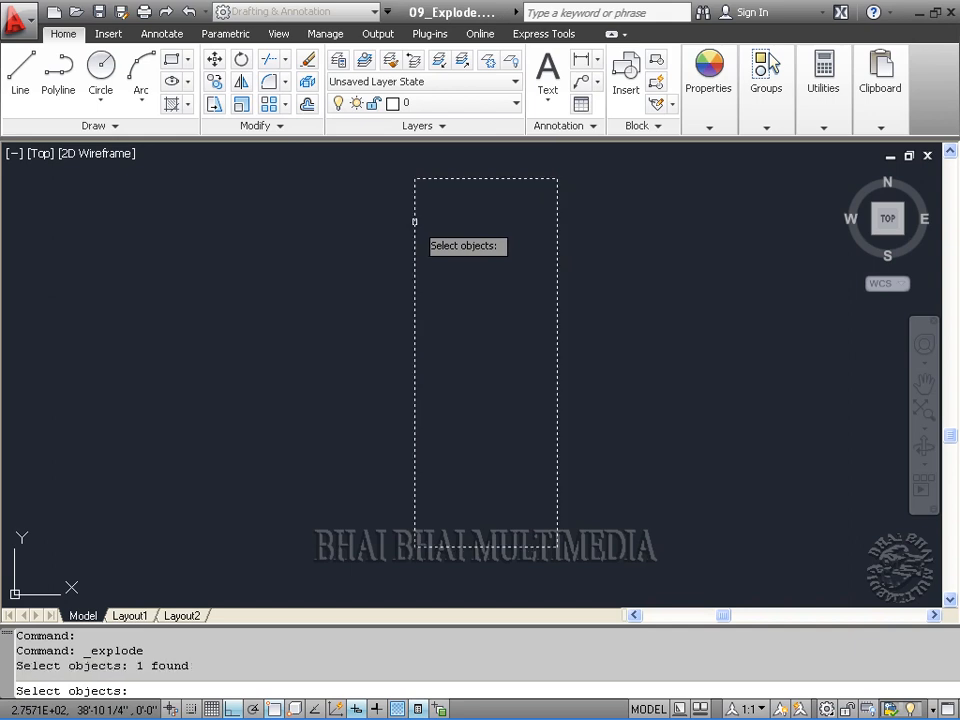
pyautogui.press('Return')
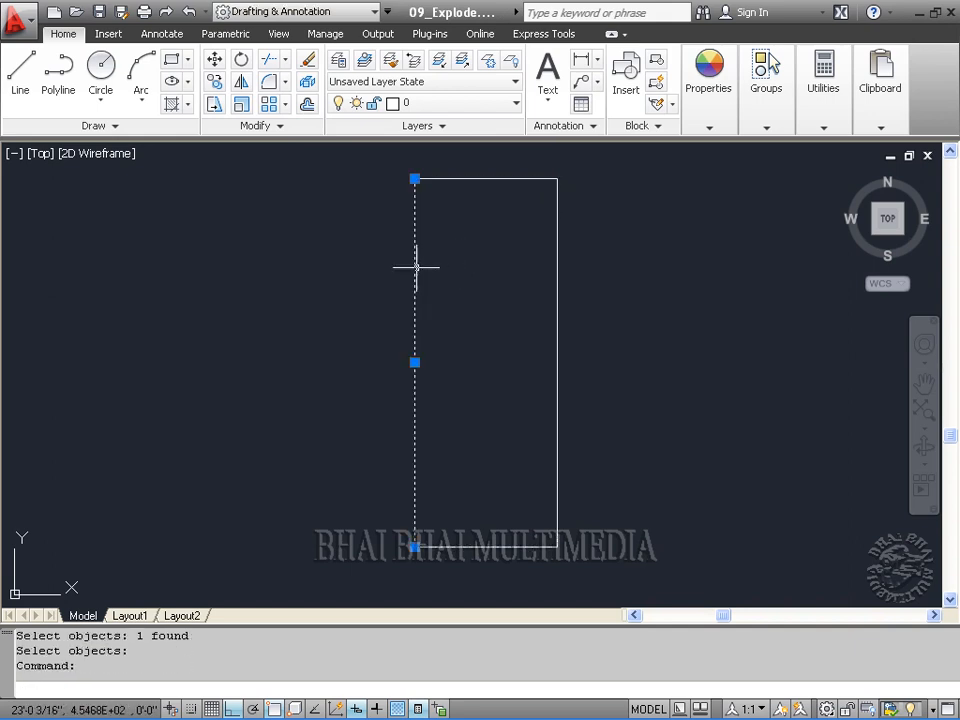
# - Move the left and right sides of the exploded tall rectangle outward by about 1 foot each
pyautogui.click(416, 267)
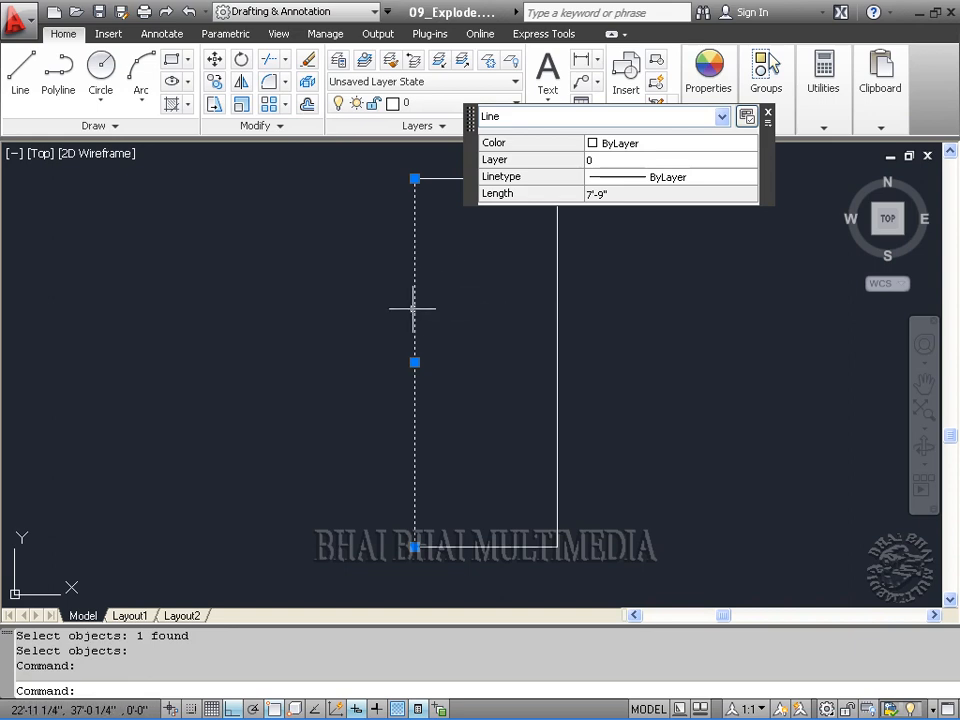
pyautogui.moveTo(412, 307); pyautogui.dragTo(368, 317)
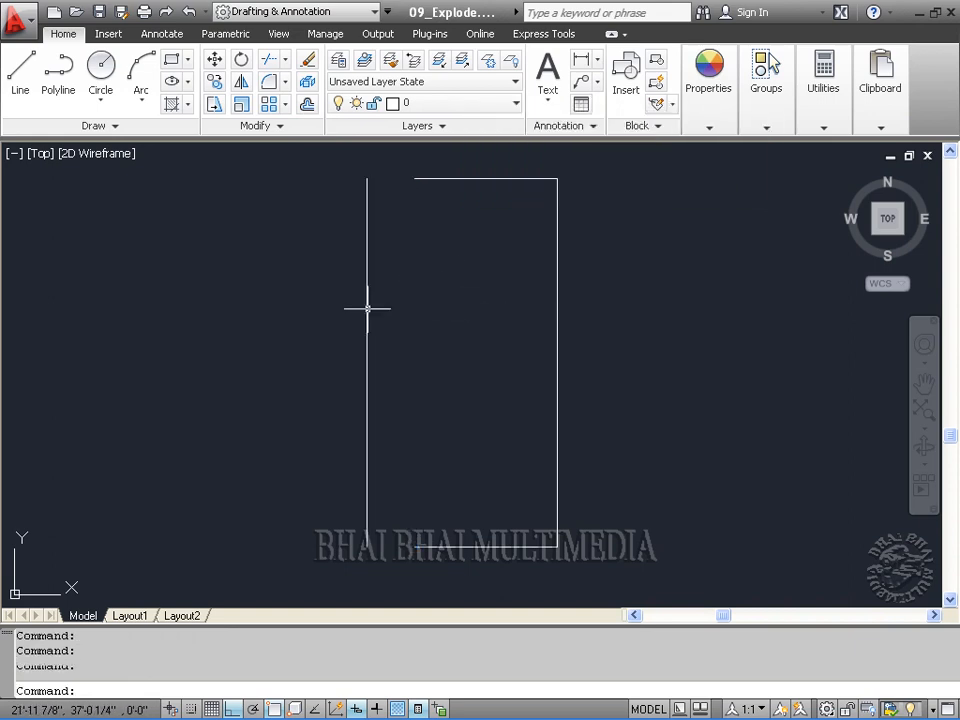
pyautogui.click(556, 304)
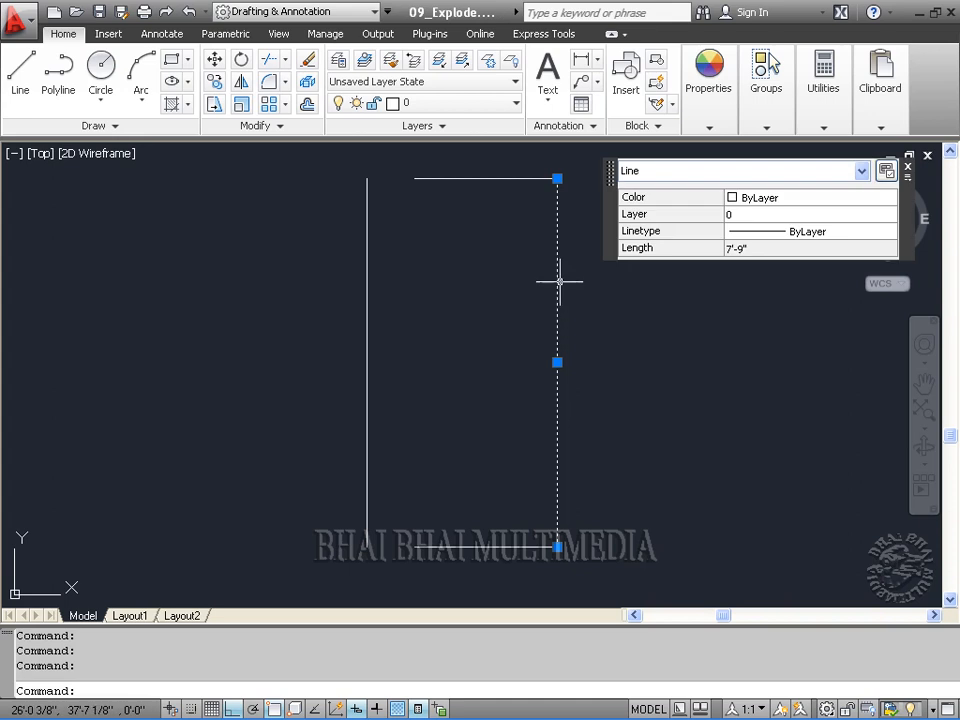
pyautogui.moveTo(557, 278); pyautogui.dragTo(606, 289)
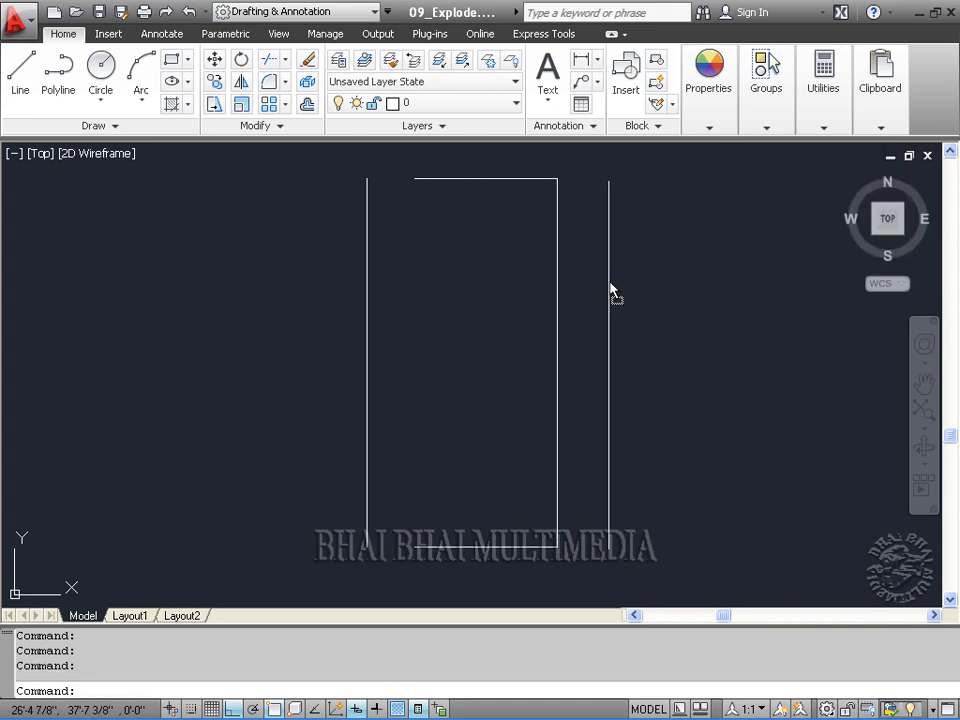
# - Move the bottom side of the exploded tall rectangle a short distance down and its top side a short distance up
pyautogui.click(492, 548)
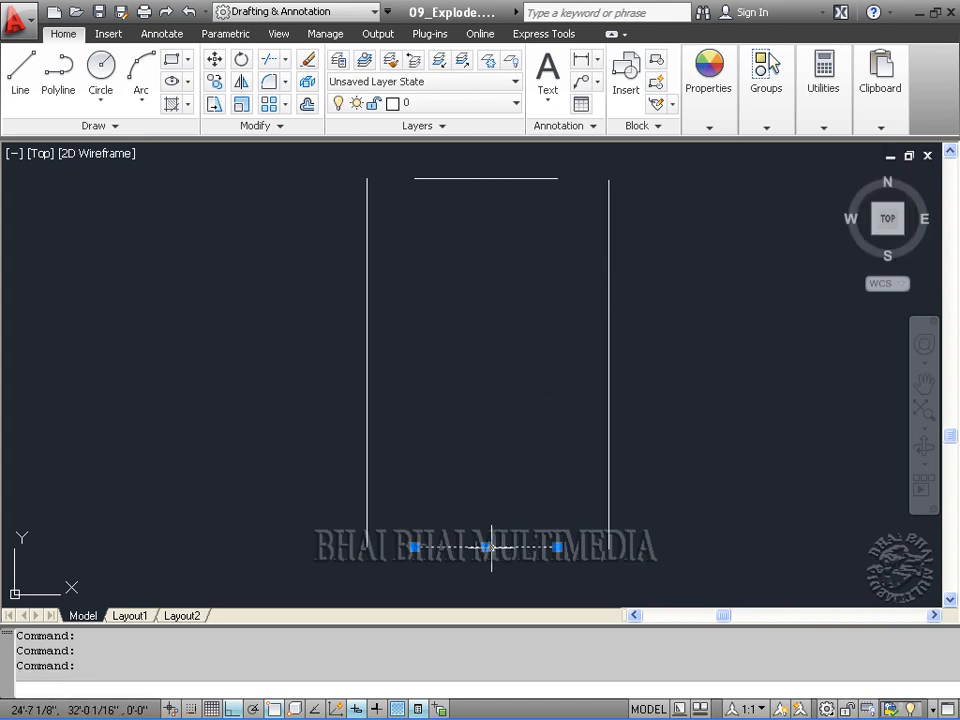
pyautogui.moveTo(486, 548); pyautogui.dragTo(506, 584)
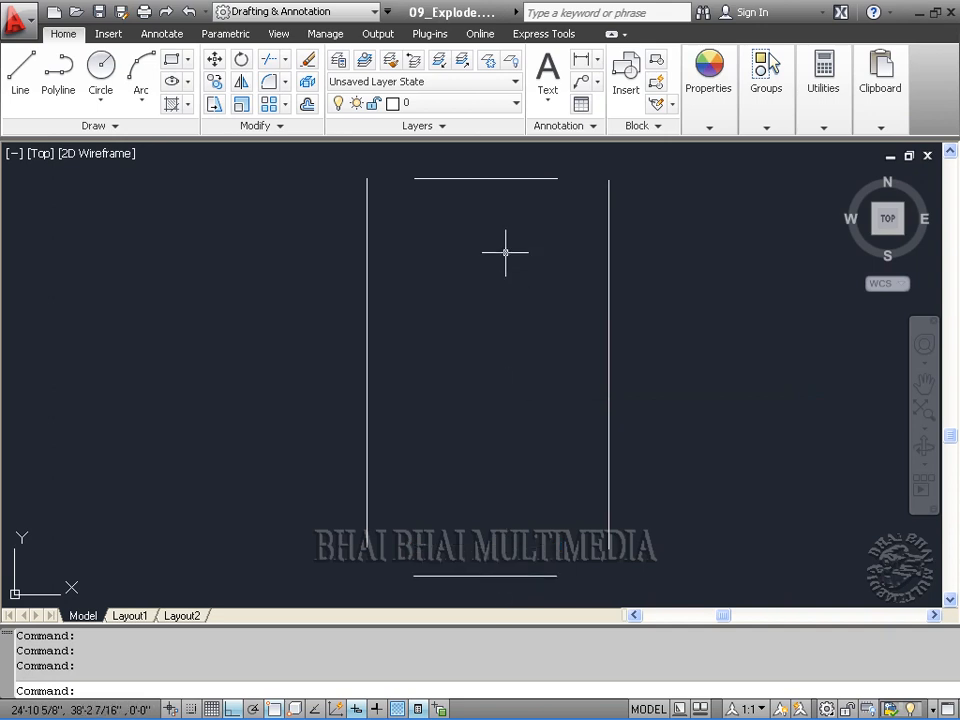
pyautogui.click(500, 180)
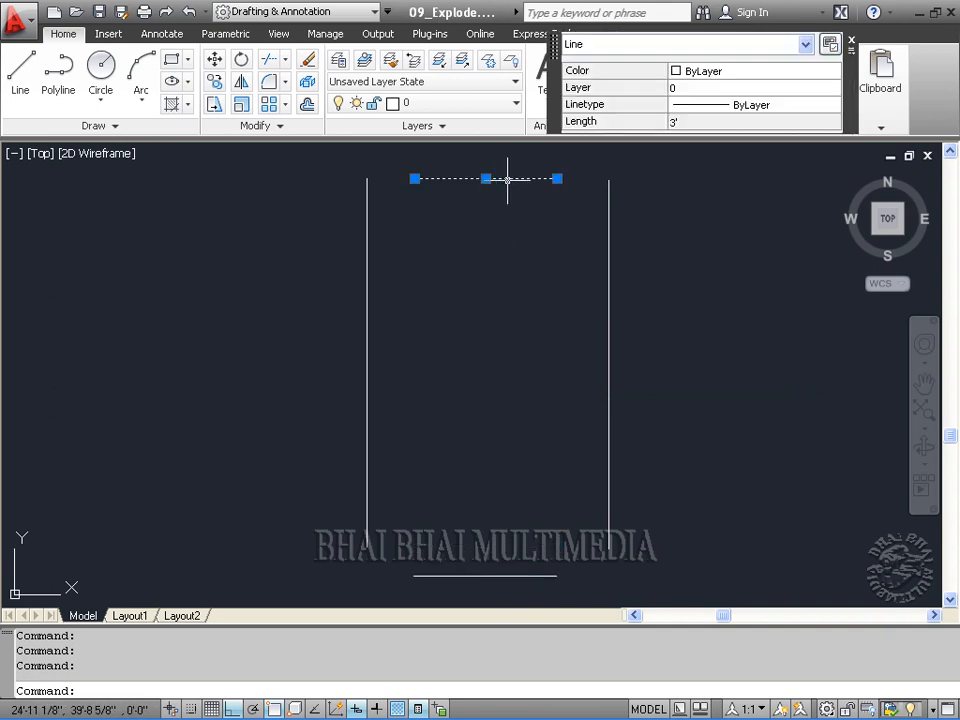
pyautogui.moveTo(506, 179); pyautogui.dragTo(508, 151)
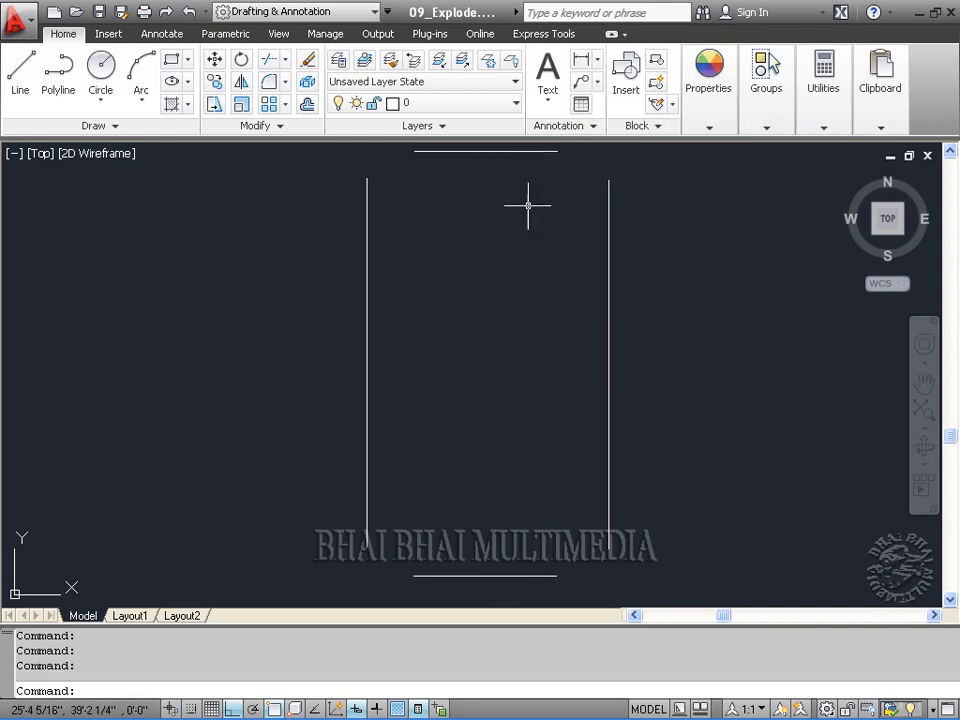